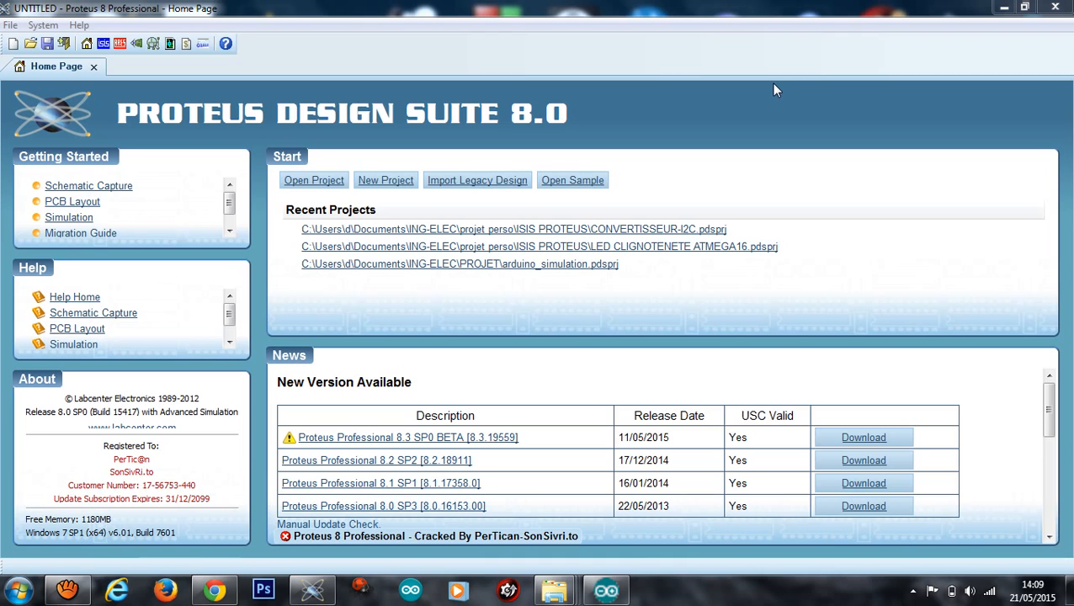
- Open the schematic editor and place an ARDUINO MEGA2560 R3 from the Emulator category in the left half of the sheet
left_click(104, 43)
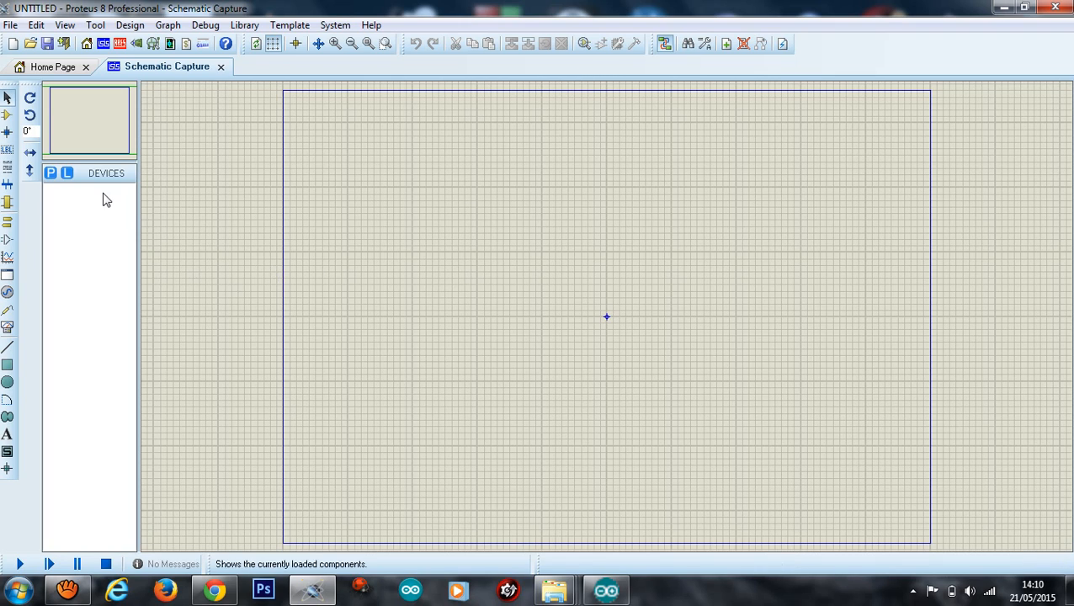
left_click(50, 175)
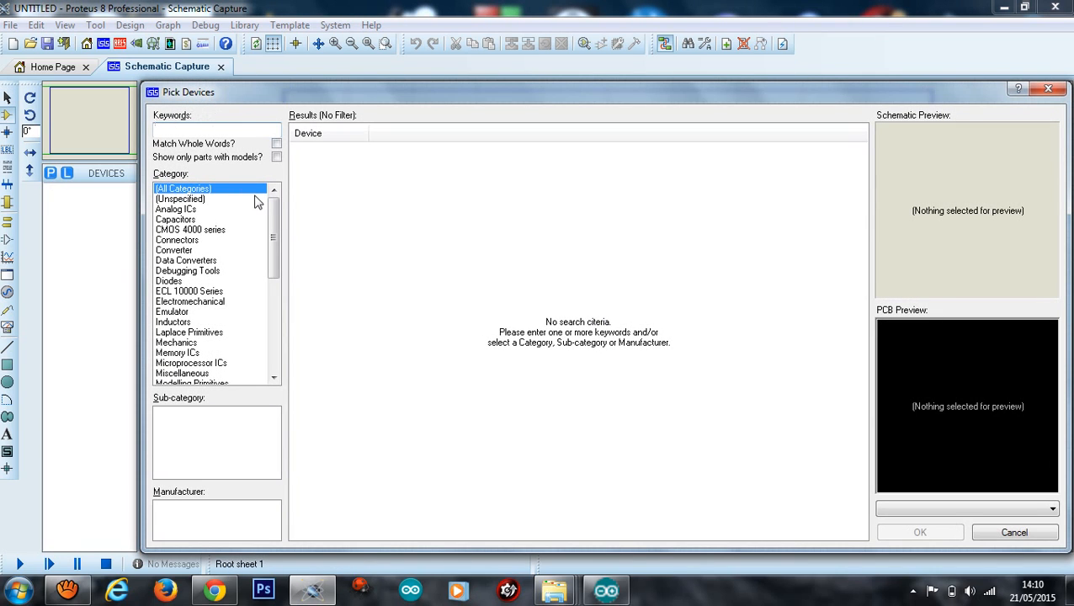
left_click(184, 251)
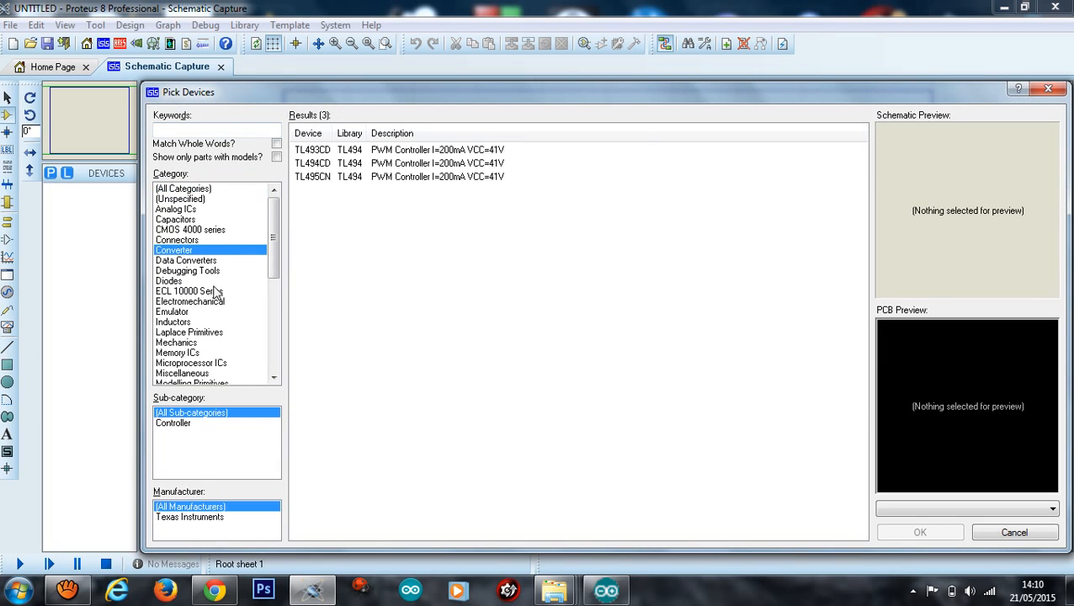
left_click(180, 239)
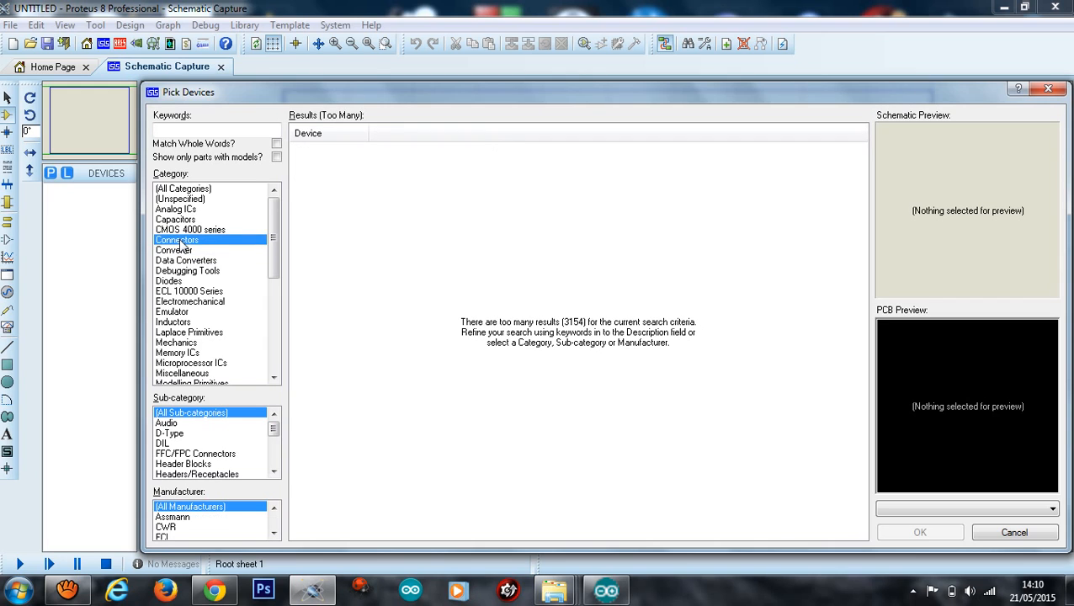
left_click(187, 312)
left_click(361, 165)
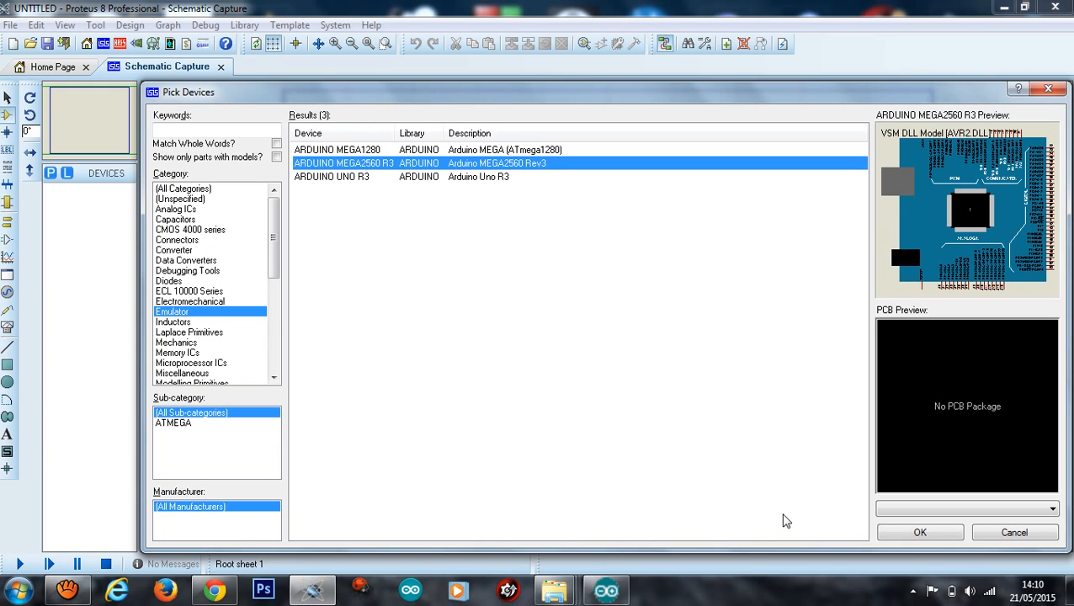
left_click(927, 539)
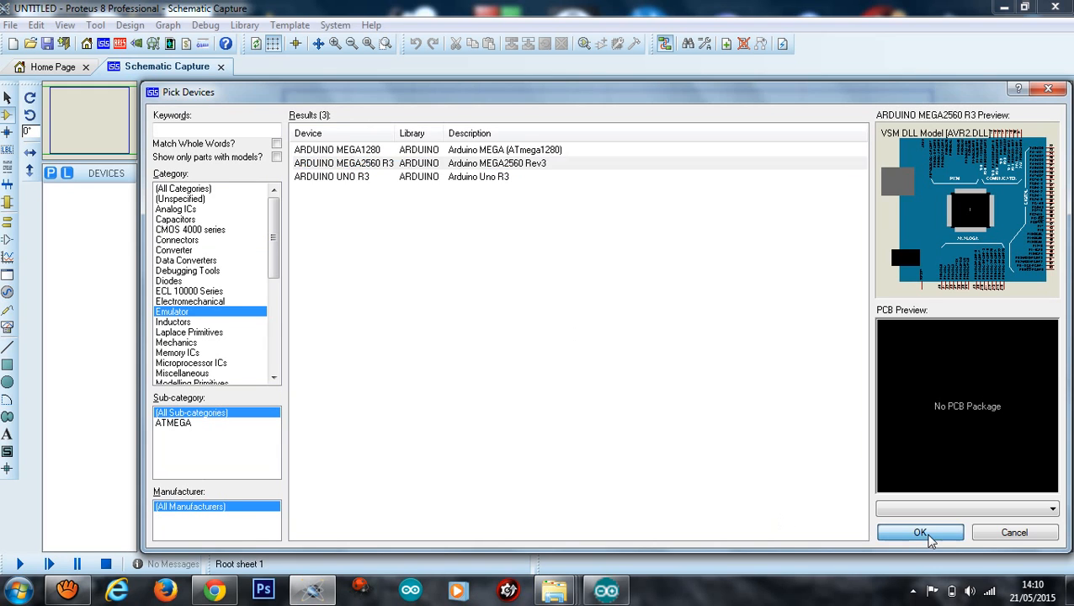
left_click(435, 240)
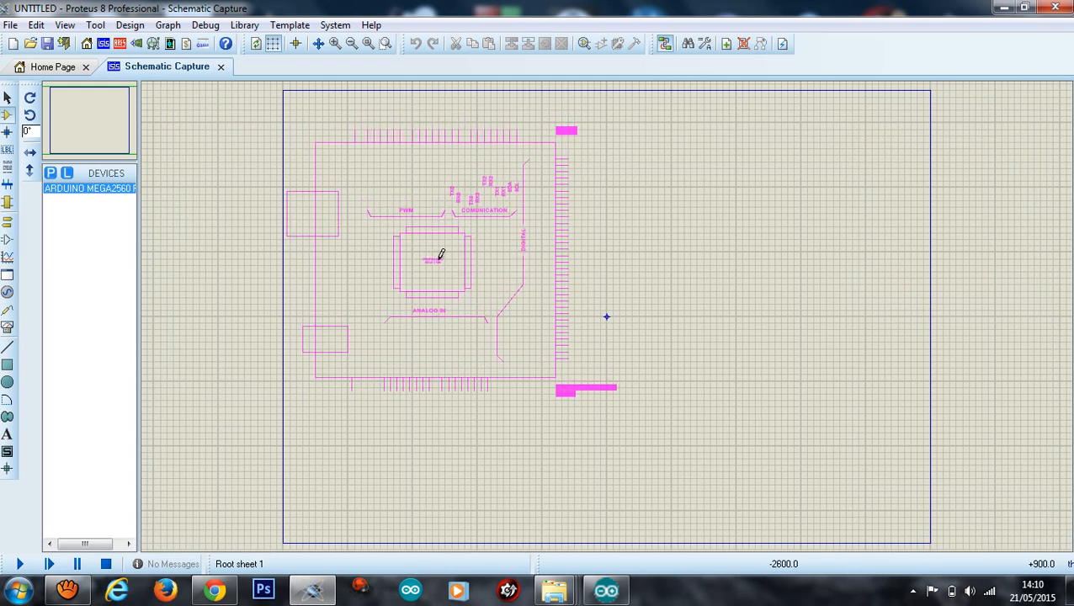
left_click(458, 259)
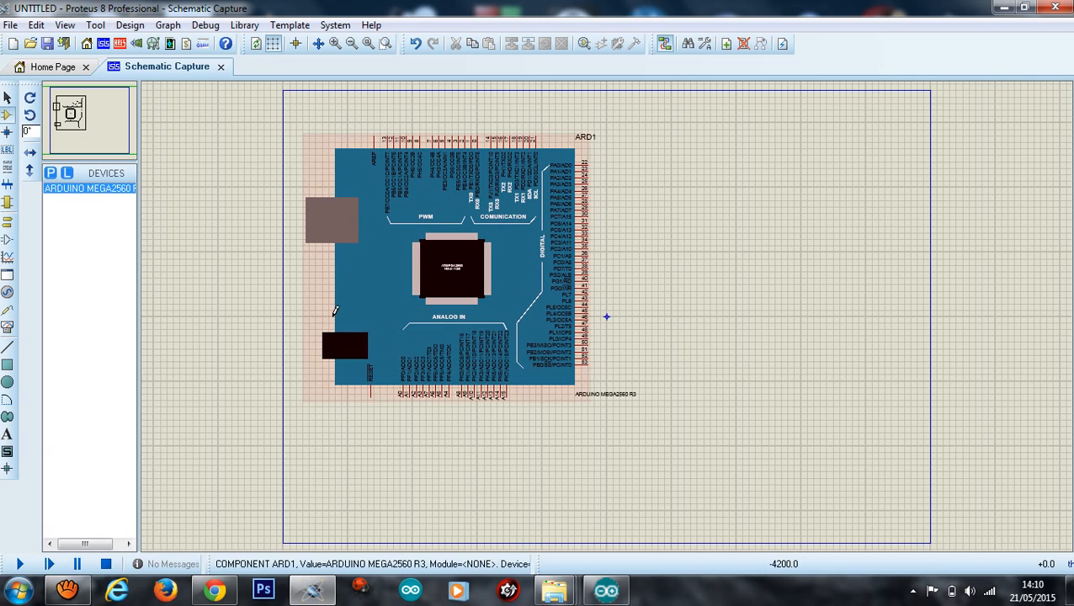
- Find the MCP4725 converter with the keyword MCP47 and place it to the right of the Arduino board
left_click(50, 173)
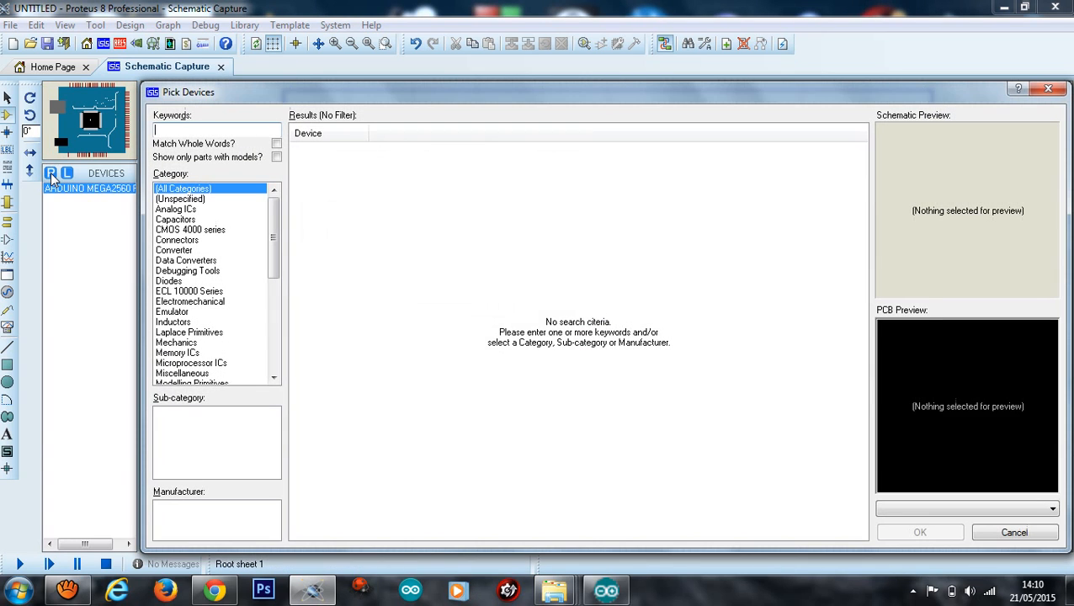
left_click(177, 130)
key("Caps_Lock")
type("MCP")
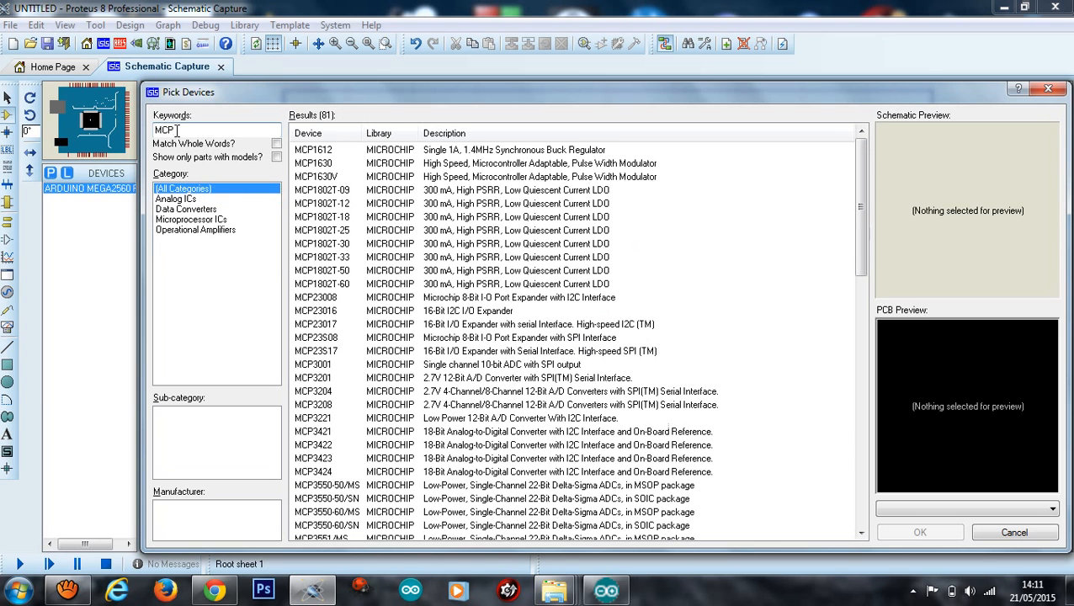
type("47")
key("Caps_Lock")
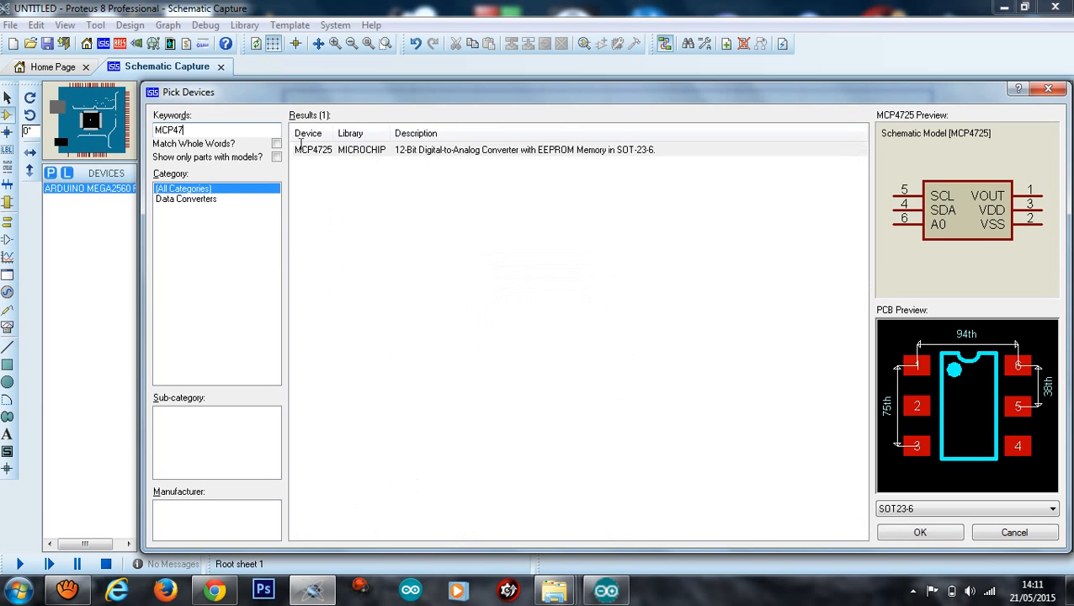
left_click(915, 533)
left_click(749, 242)
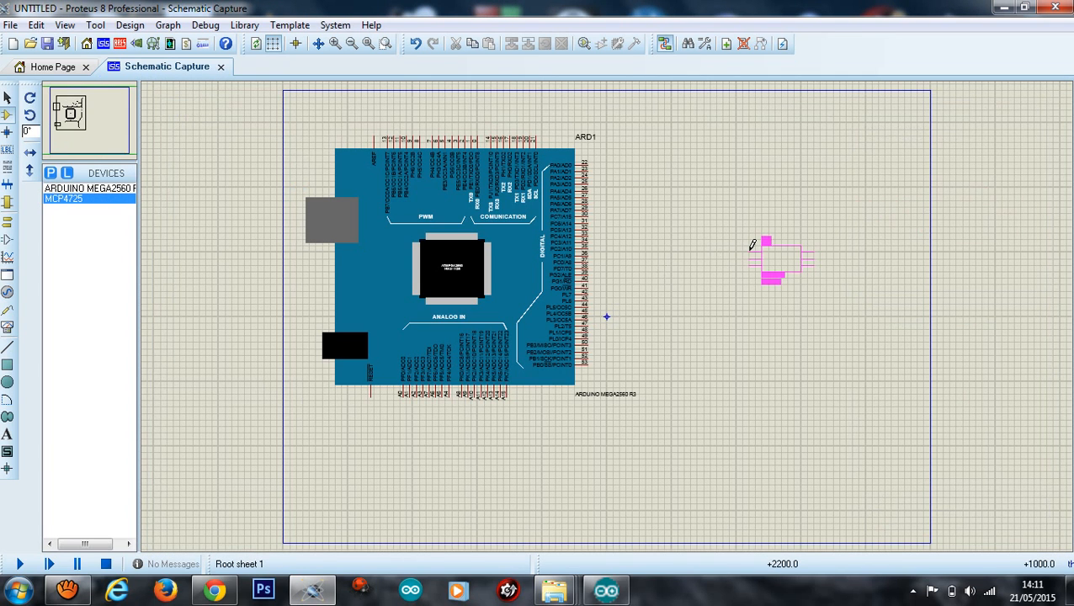
left_click(722, 174)
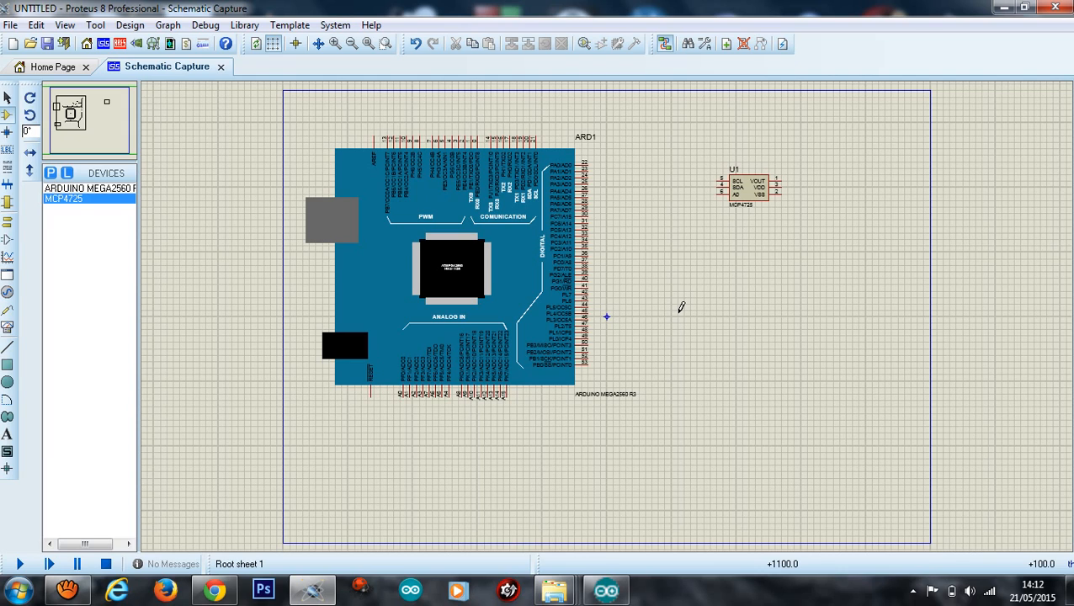
- Search the parts for "pote", pick POT-HG from the Resistors category and place it below the MCP4725
left_click(50, 174)
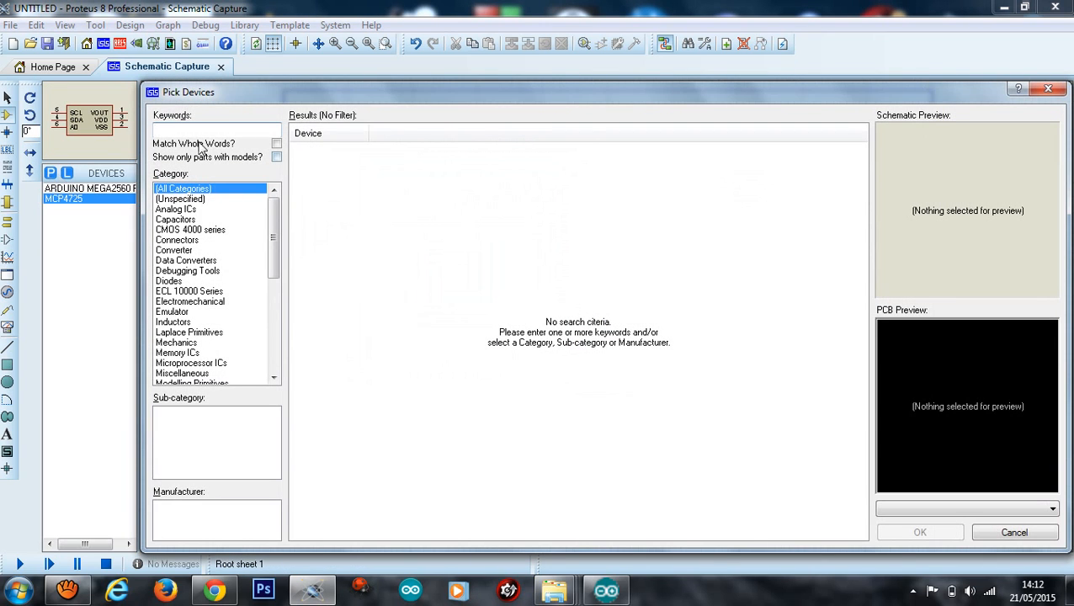
type("pote")
left_click(184, 210)
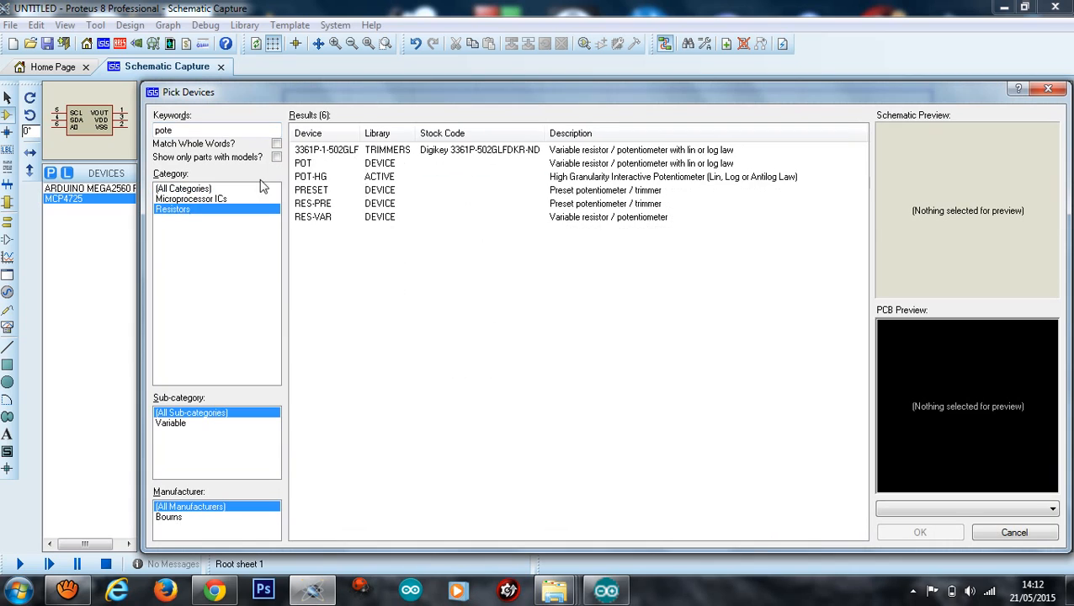
left_click(335, 152)
left_click(335, 163)
left_click(336, 176)
left_click(338, 190)
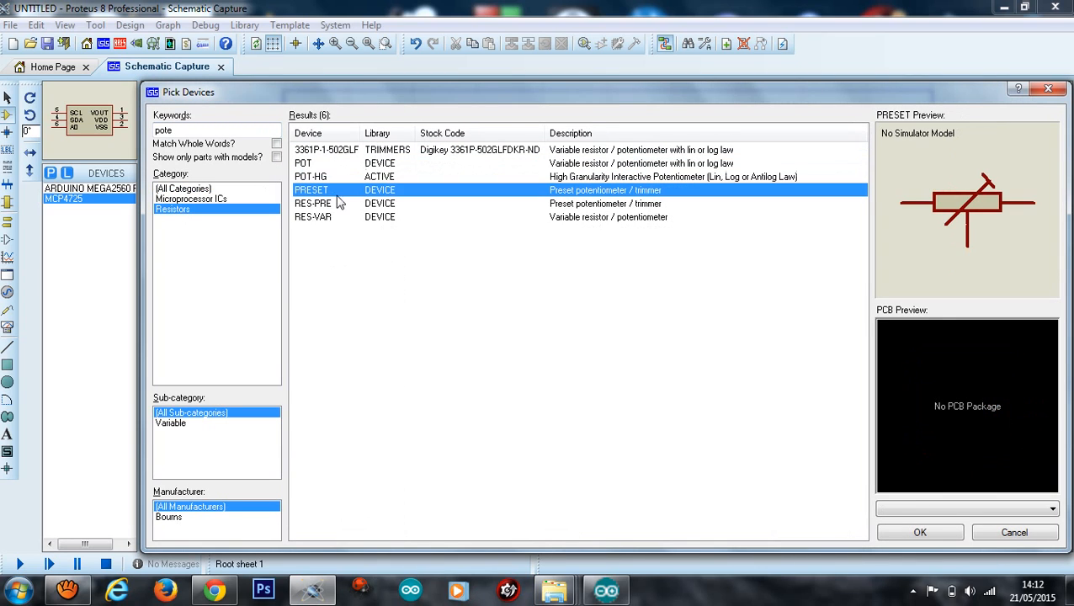
left_click(345, 179)
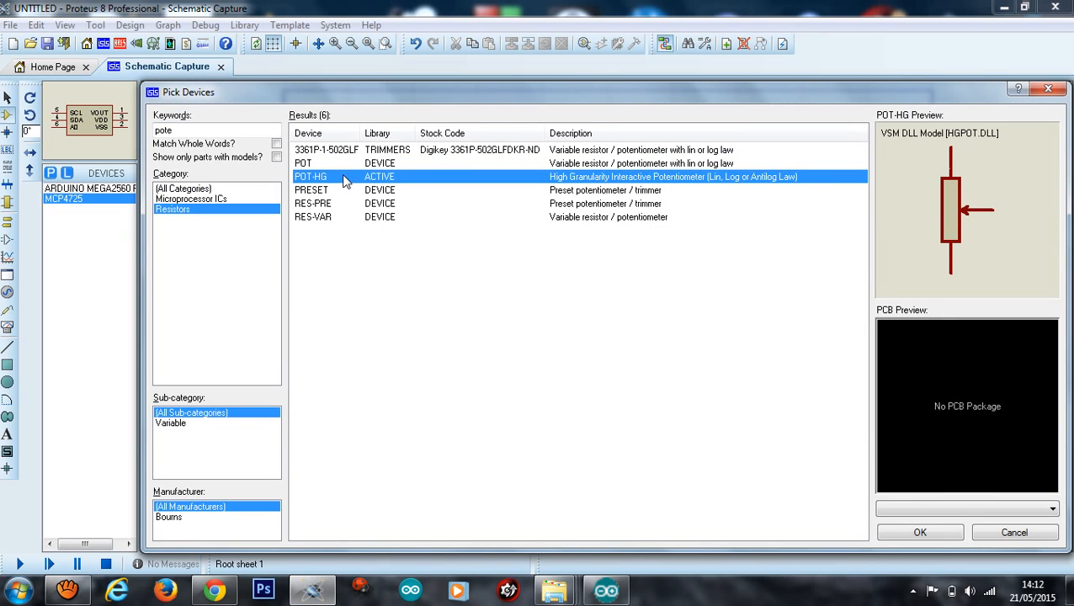
left_click(920, 531)
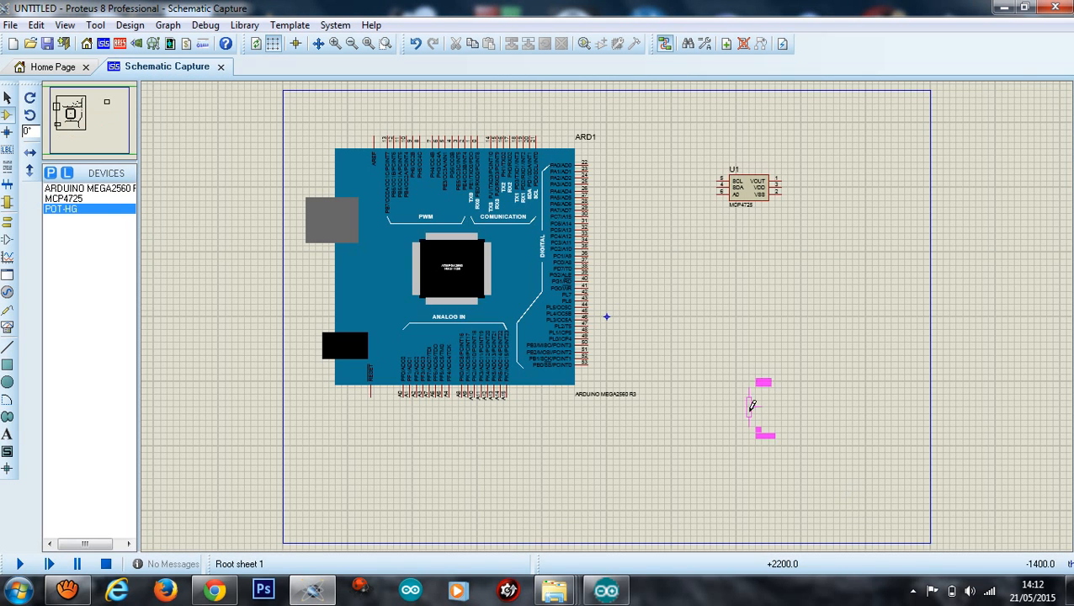
left_click(742, 407)
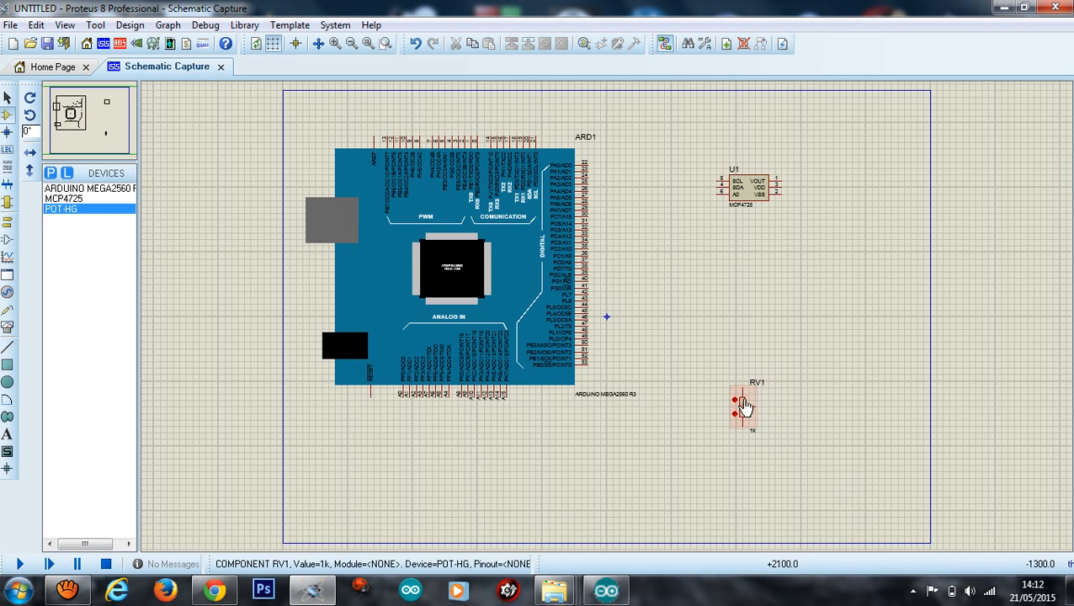
- Rotate the potentiometer clockwise so it lies horizontally
left_click(742, 408)
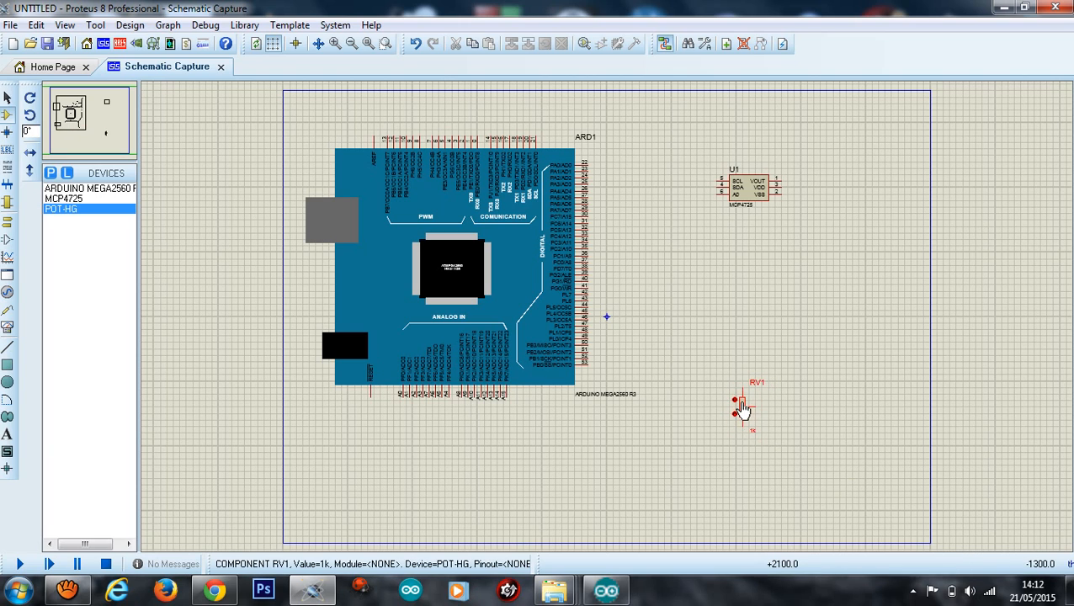
right_click(740, 408)
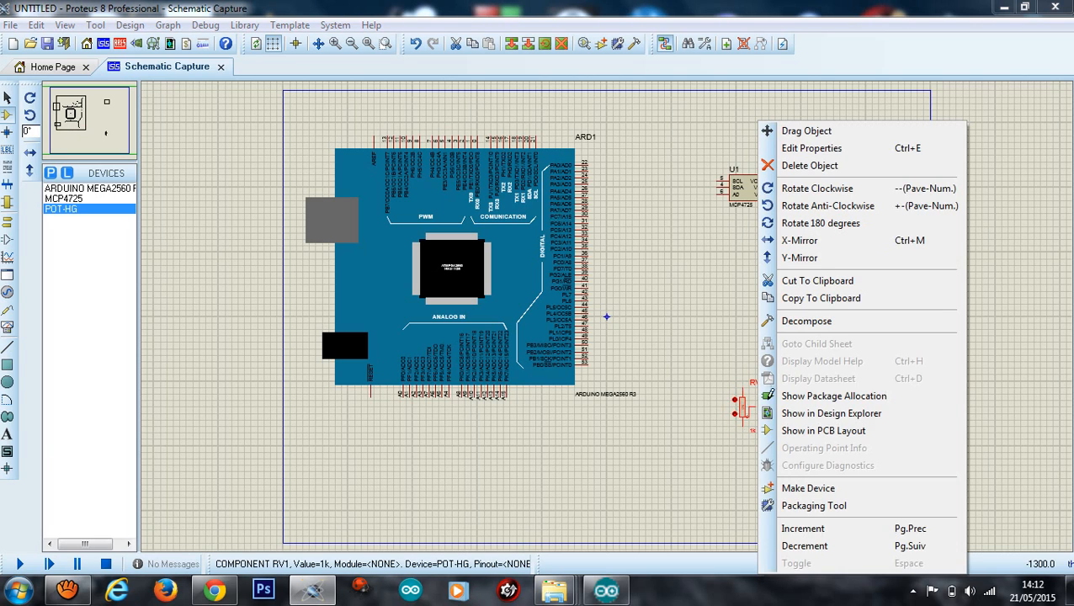
left_click(803, 189)
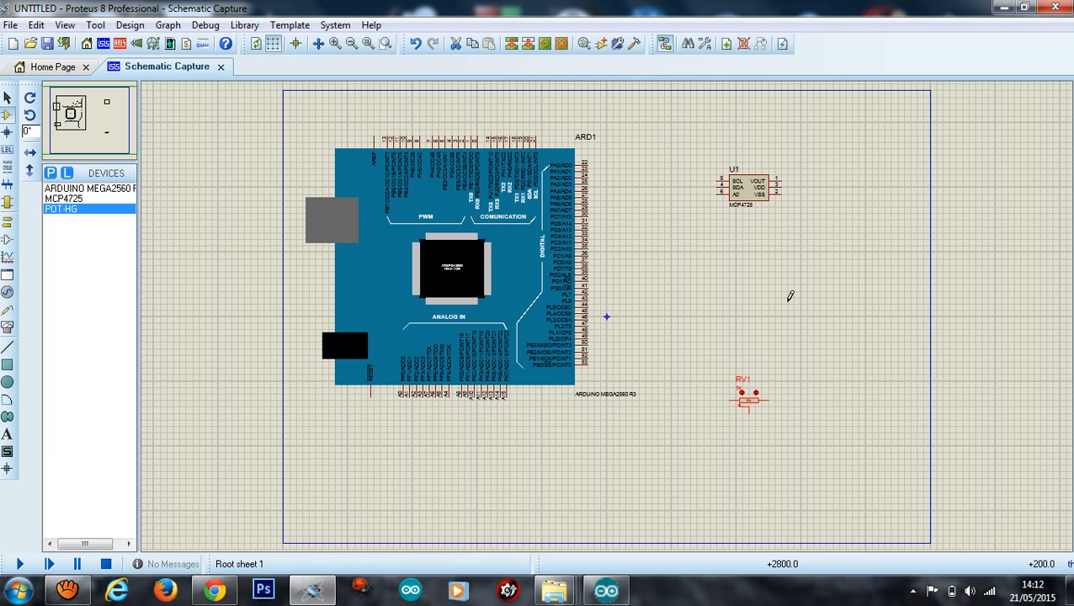
key("ctrl+e")
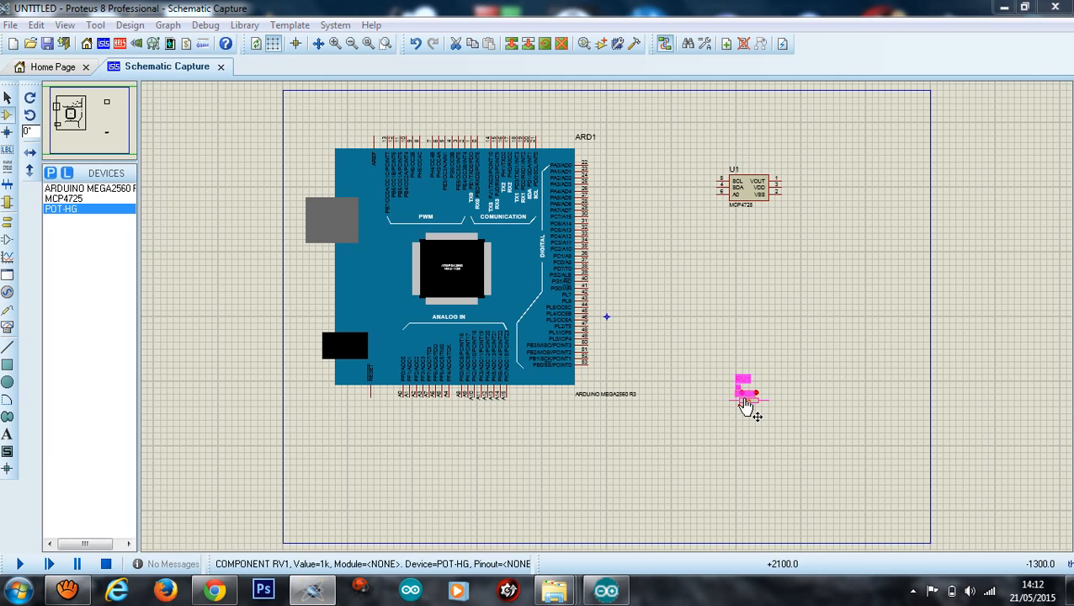
left_click(687, 99)
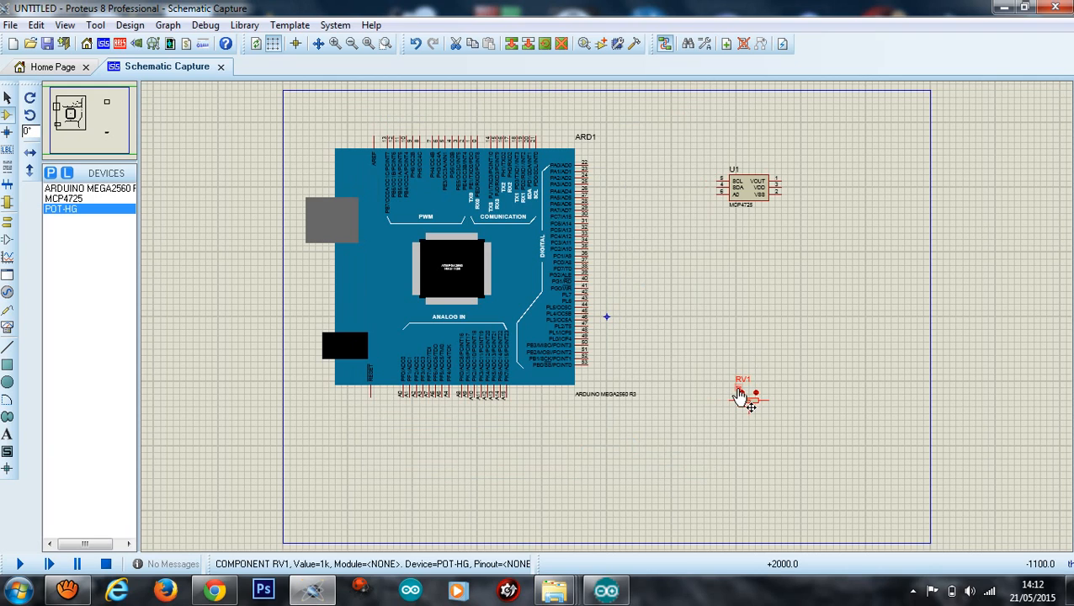
- Set the potentiometer's part value to 5k
left_click(384, 43)
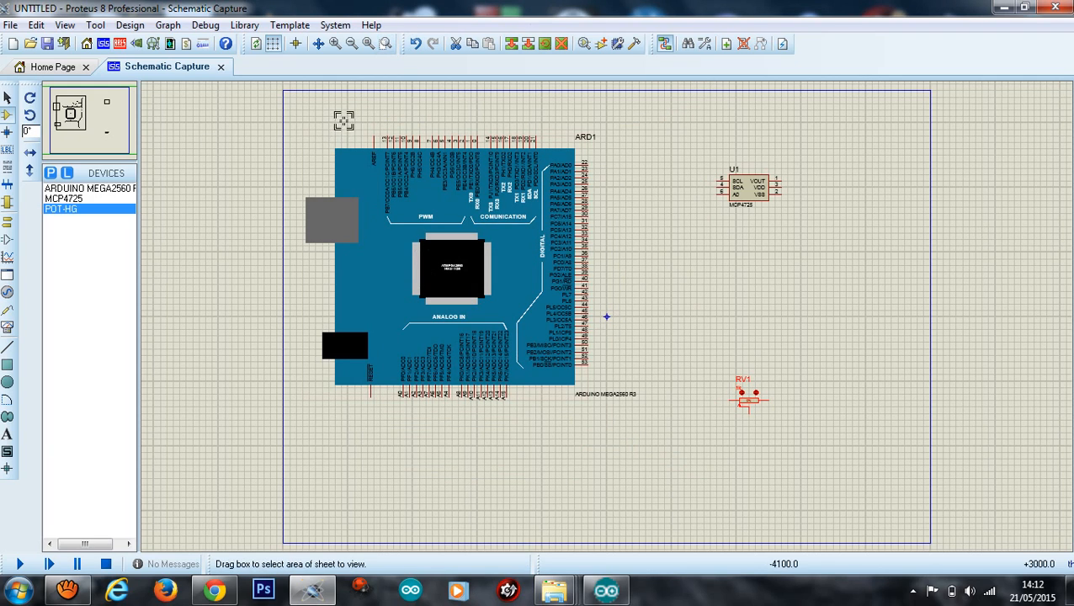
left_click_drag(343, 122, 816, 430)
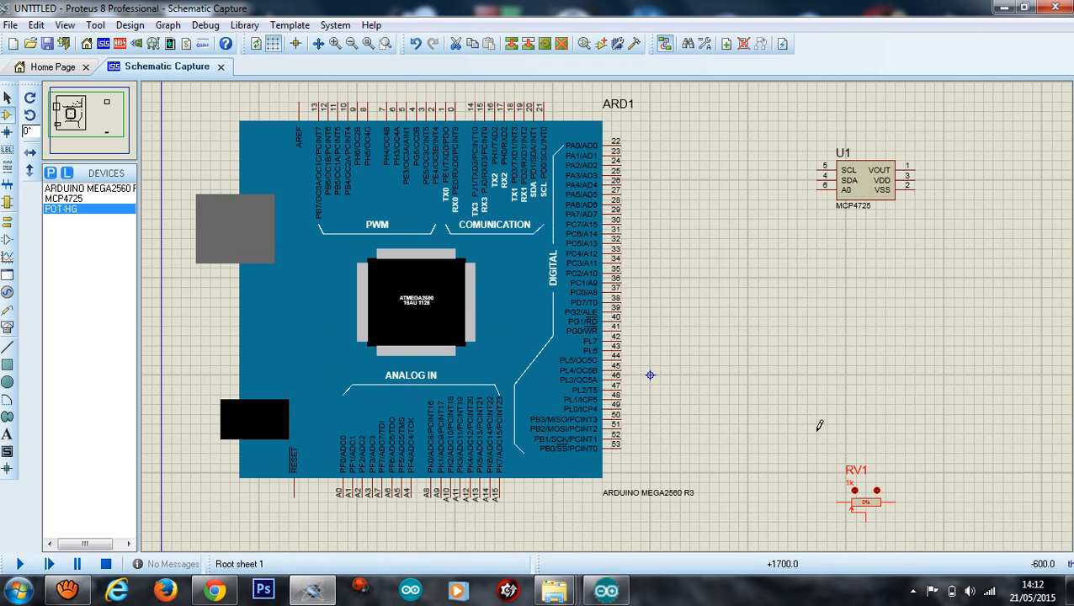
double_click(851, 478)
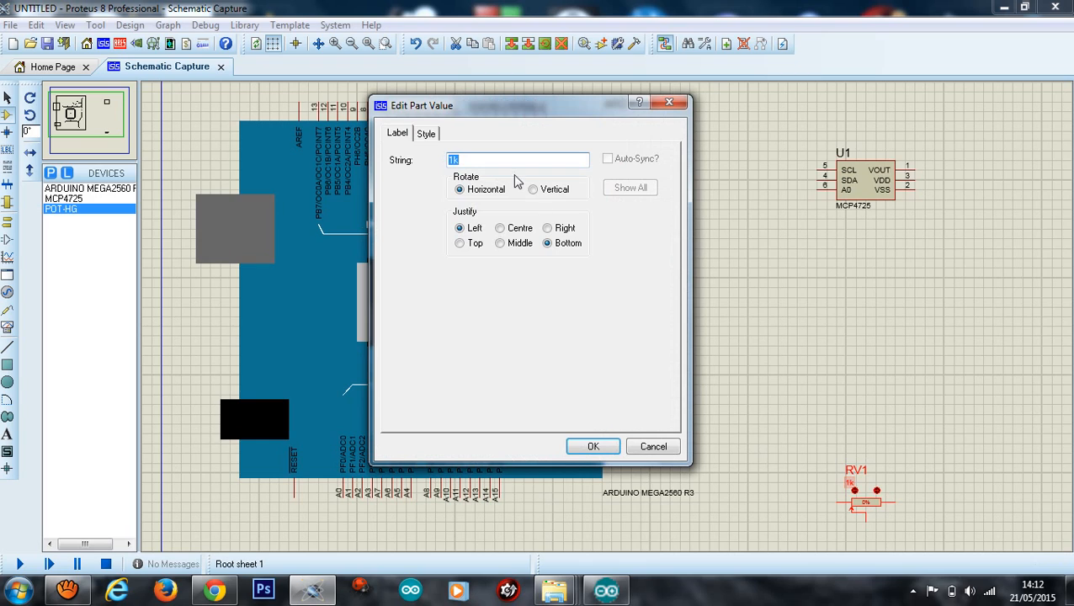
left_click(453, 160)
key("BackSpace")
key("Caps_Lock")
type("5")
key("Caps_Lock")
left_click(591, 446)
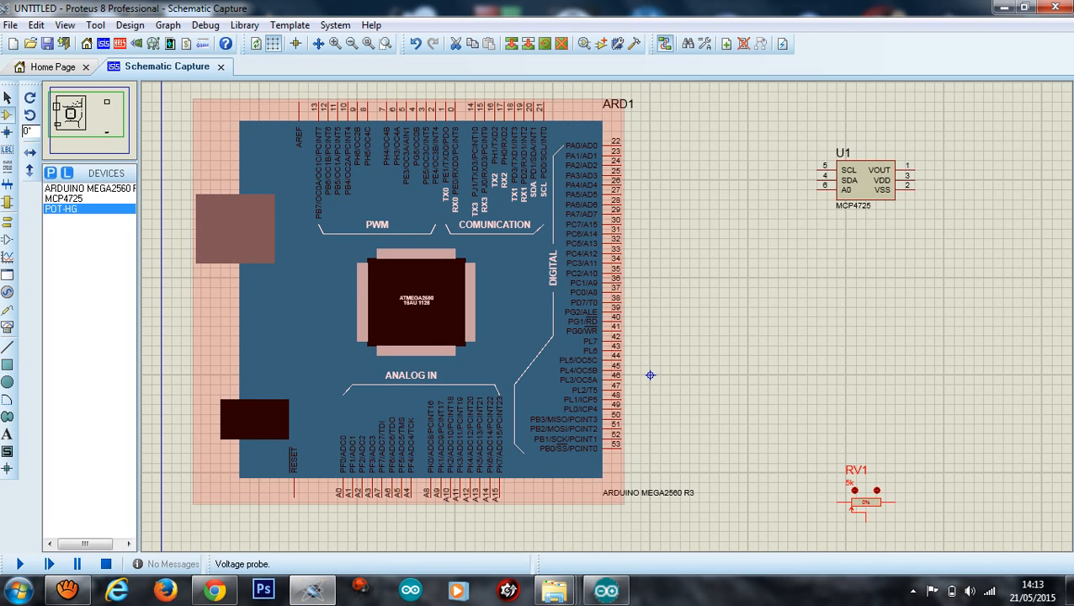
- Place a DC VOLTMETER instrument to the lower right of the MCP4725, above the potentiometer's level
left_click(6, 328)
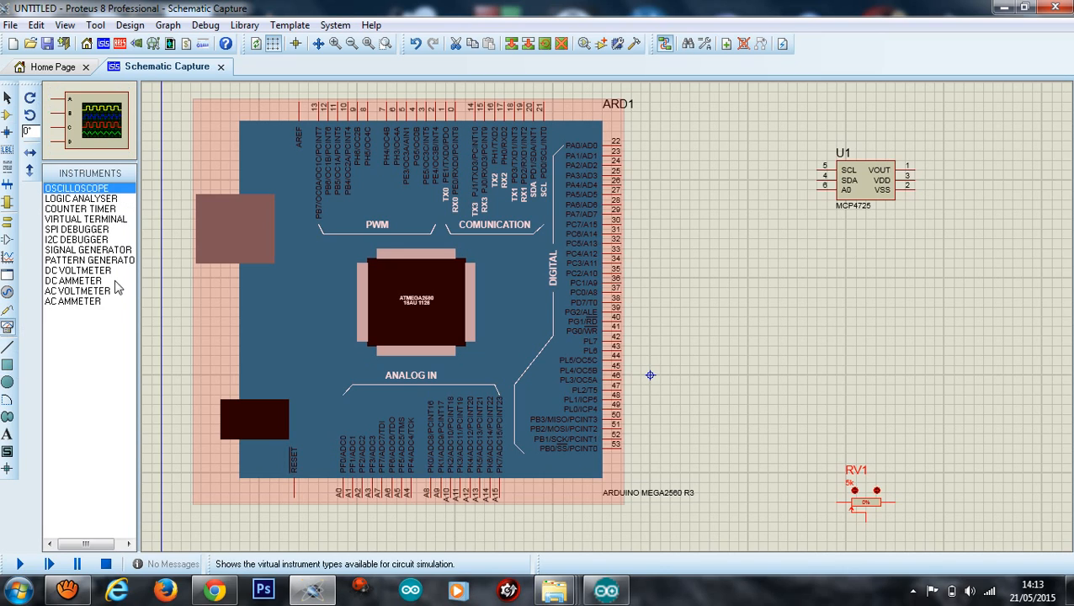
left_click(85, 271)
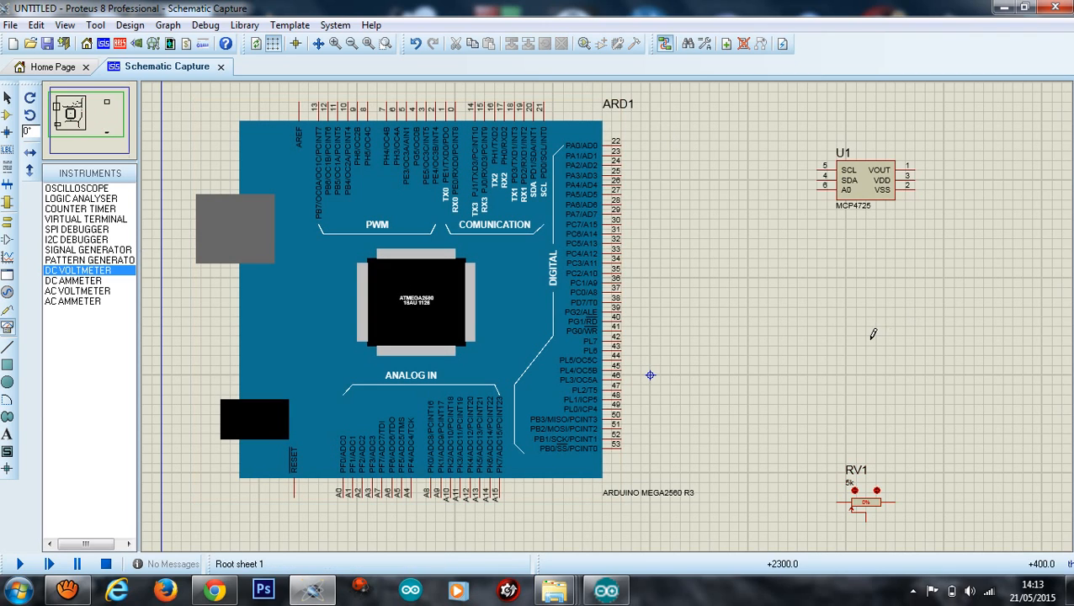
left_click(967, 353)
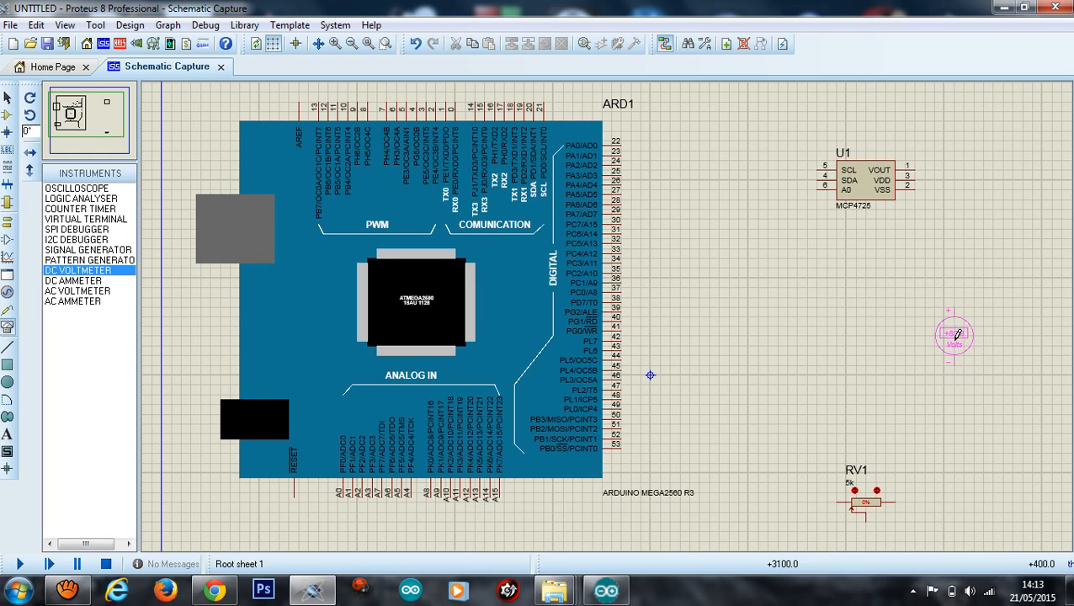
left_click(954, 336)
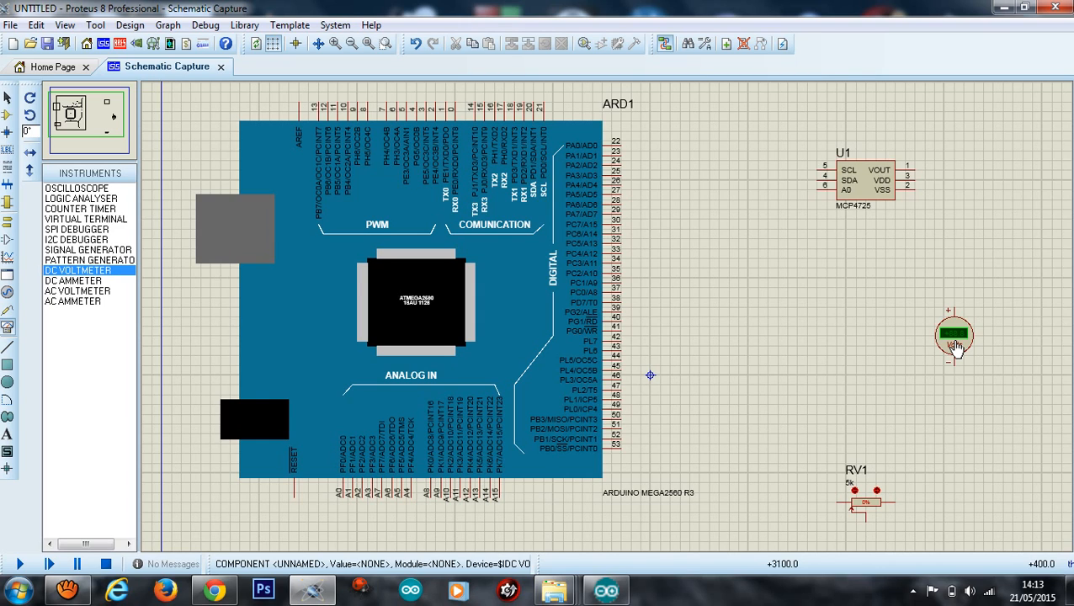
- Wire the potentiometer's wiper to analog pin A0 of the Arduino board
left_click(865, 517)
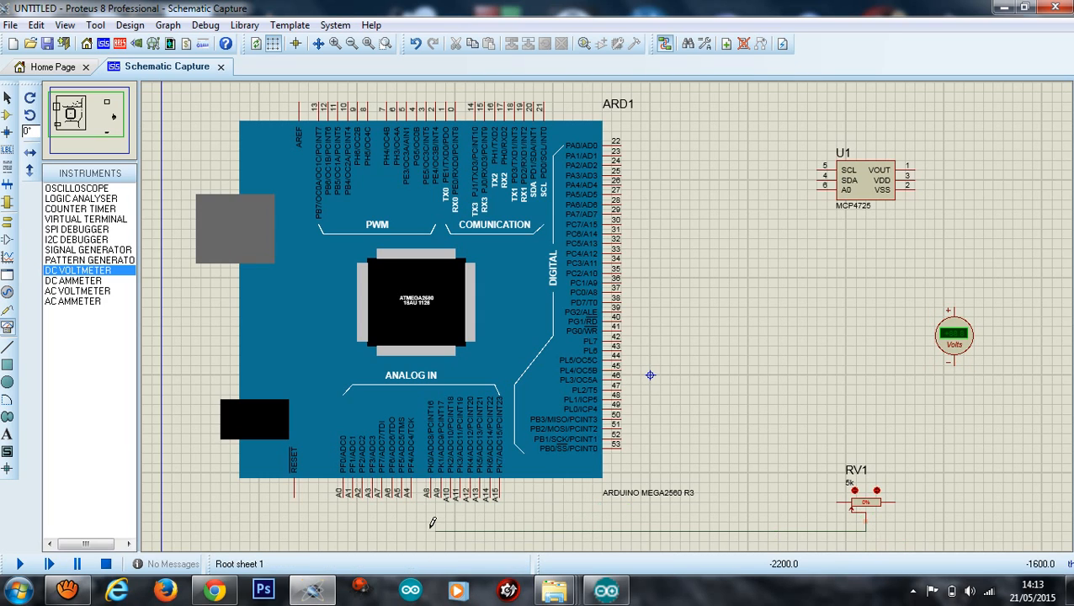
left_click(344, 492)
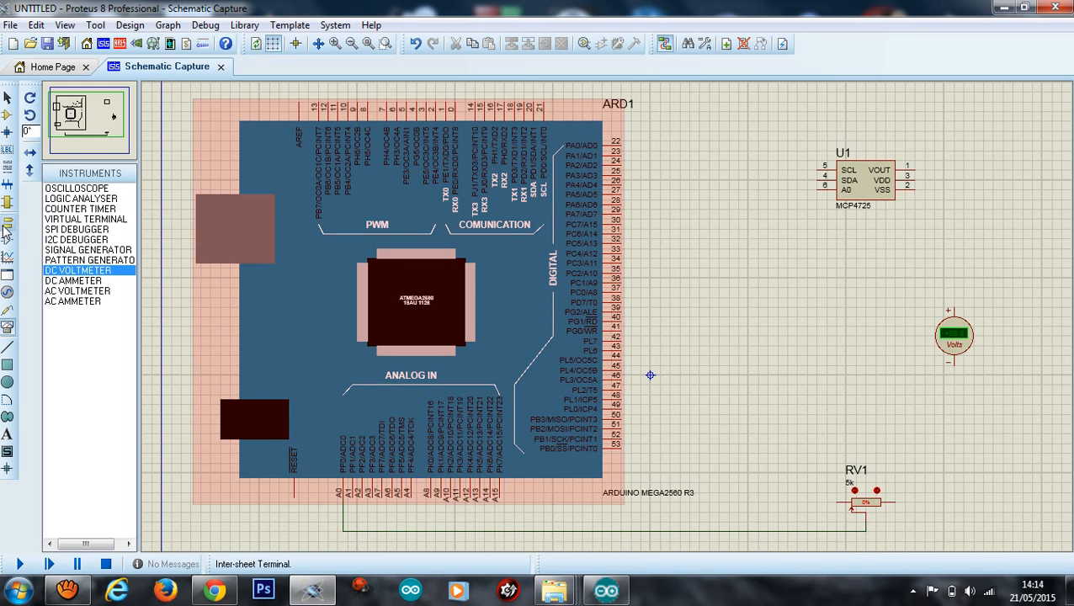
- Place a POWER terminal to the upper right of the MCP4725 and a GROUND terminal to its upper left
left_click(6, 224)
left_click(66, 229)
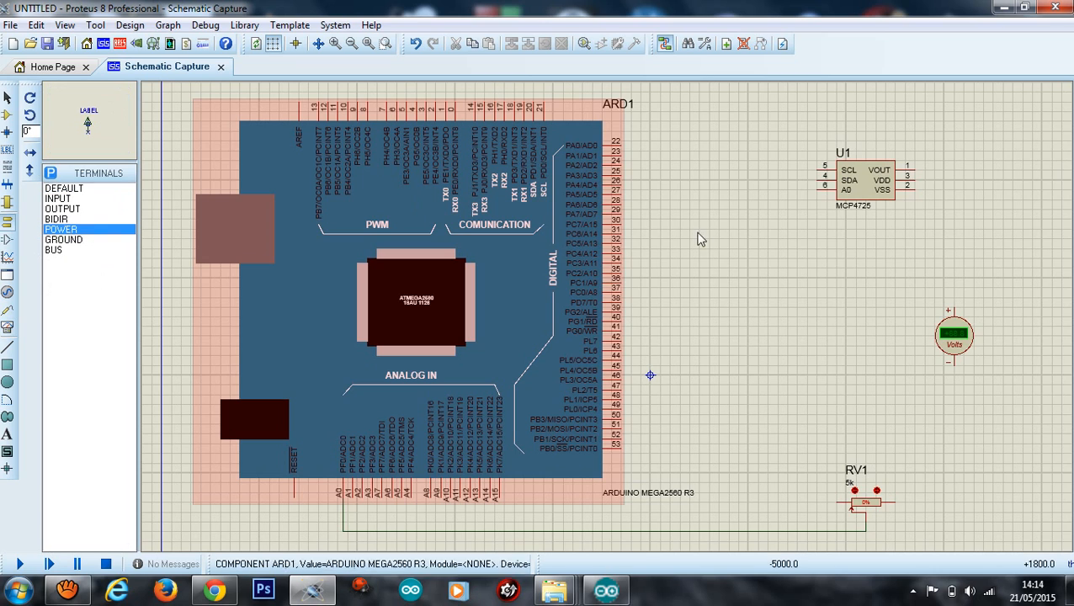
left_click(990, 112)
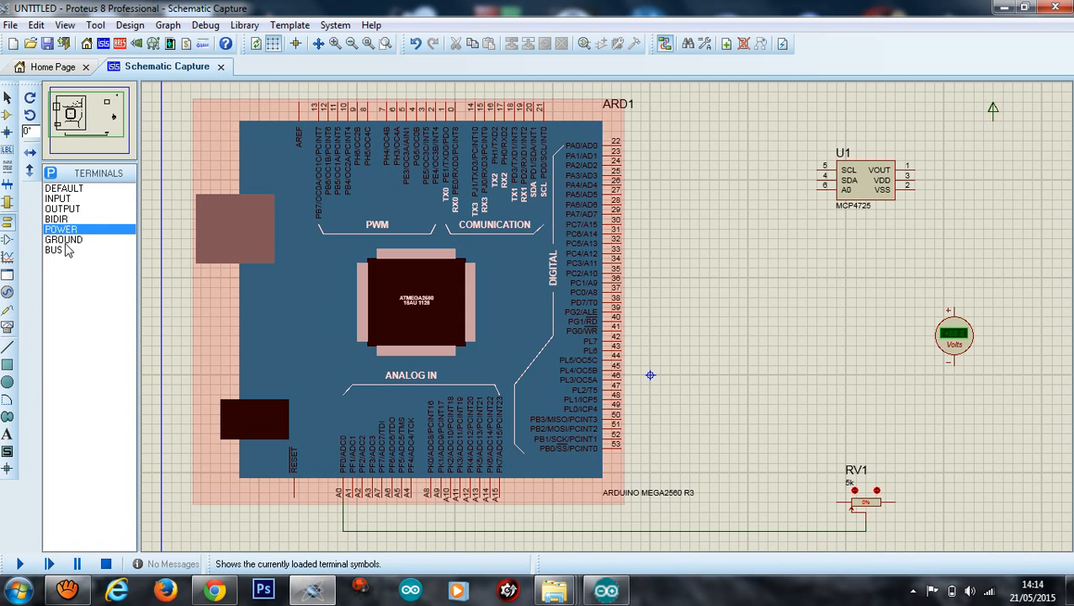
left_click(65, 241)
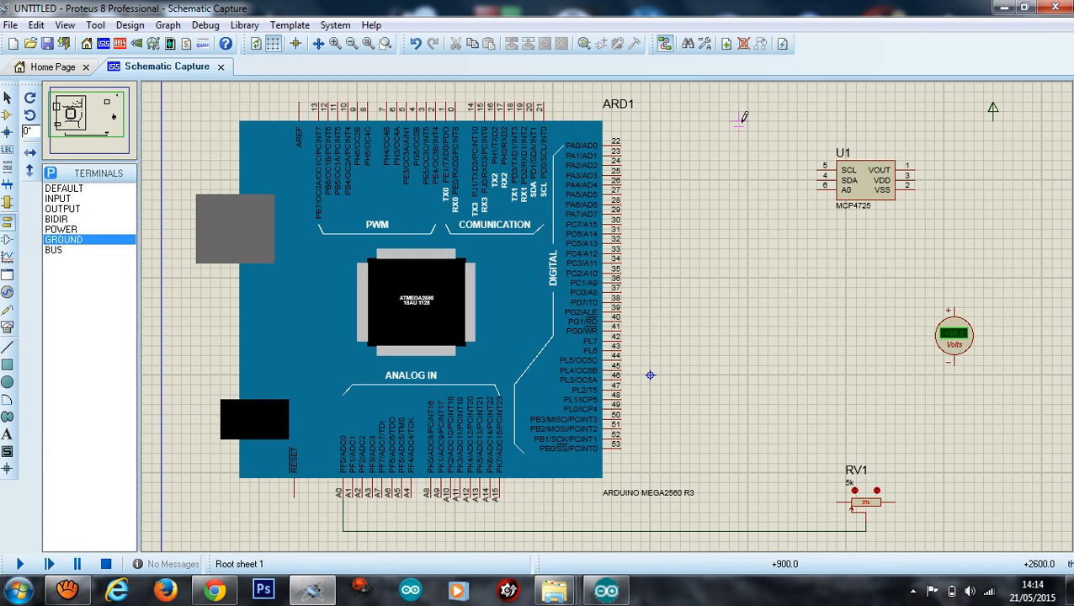
left_click(759, 116)
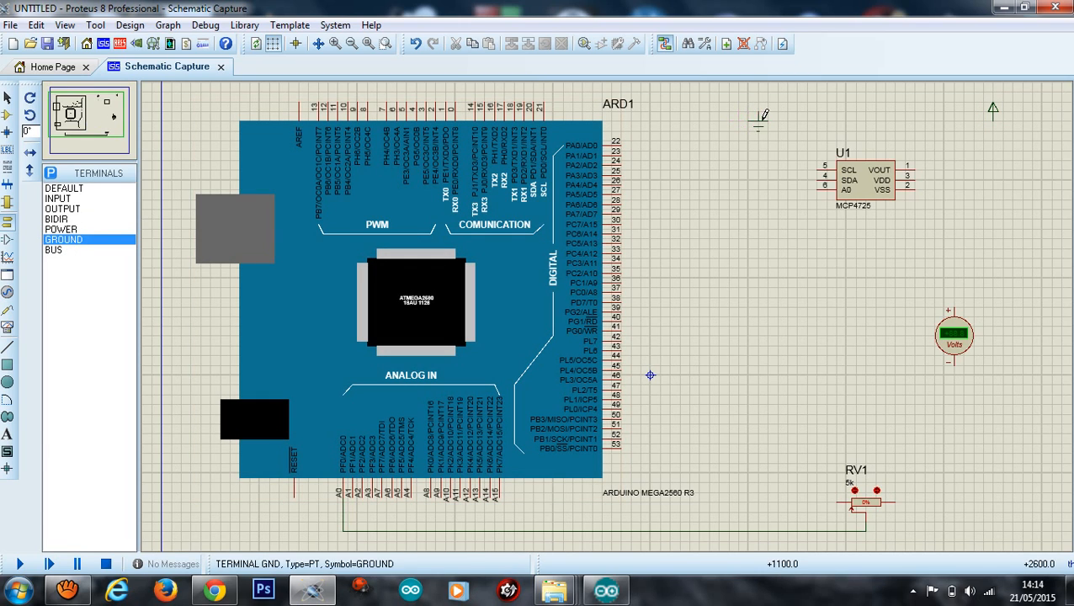
- Wire the MCP4725's VSS pin to the ground terminal and its VDD pin to the power terminal
left_click(915, 187)
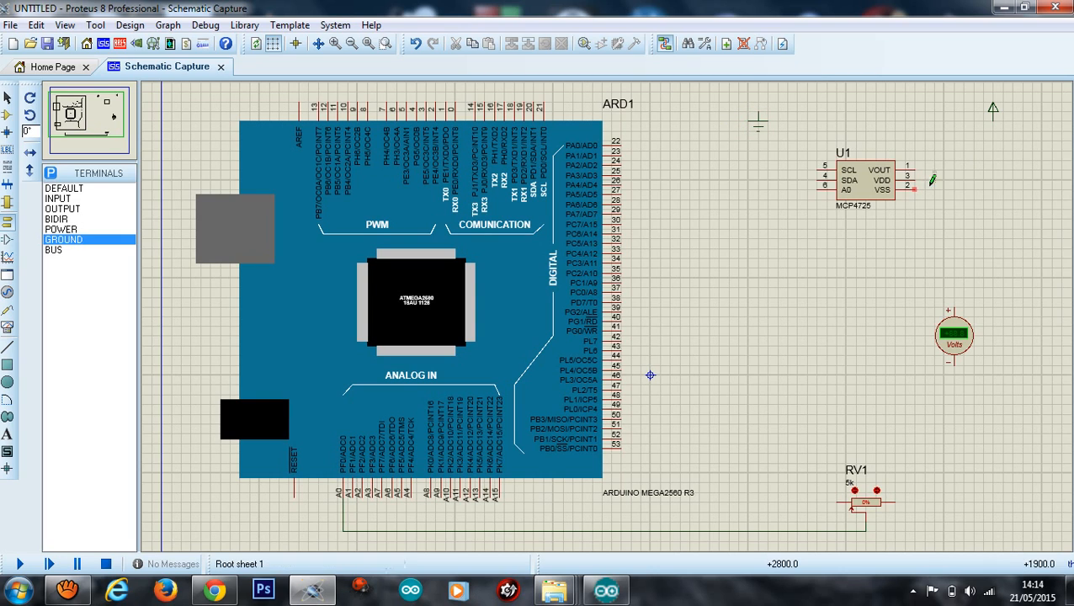
left_click(758, 106)
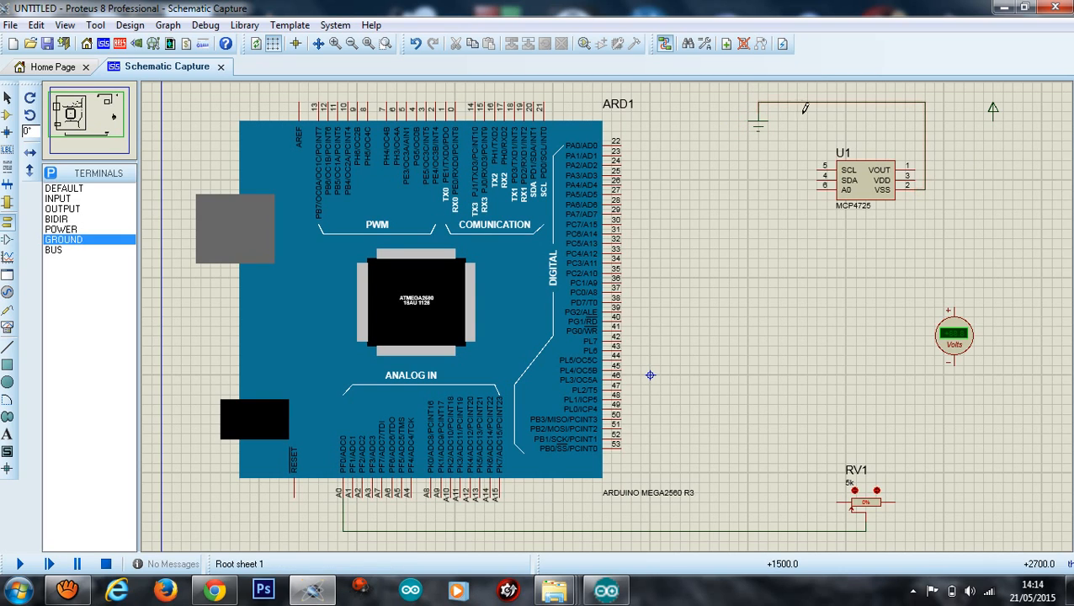
left_click(915, 177)
left_click(993, 114)
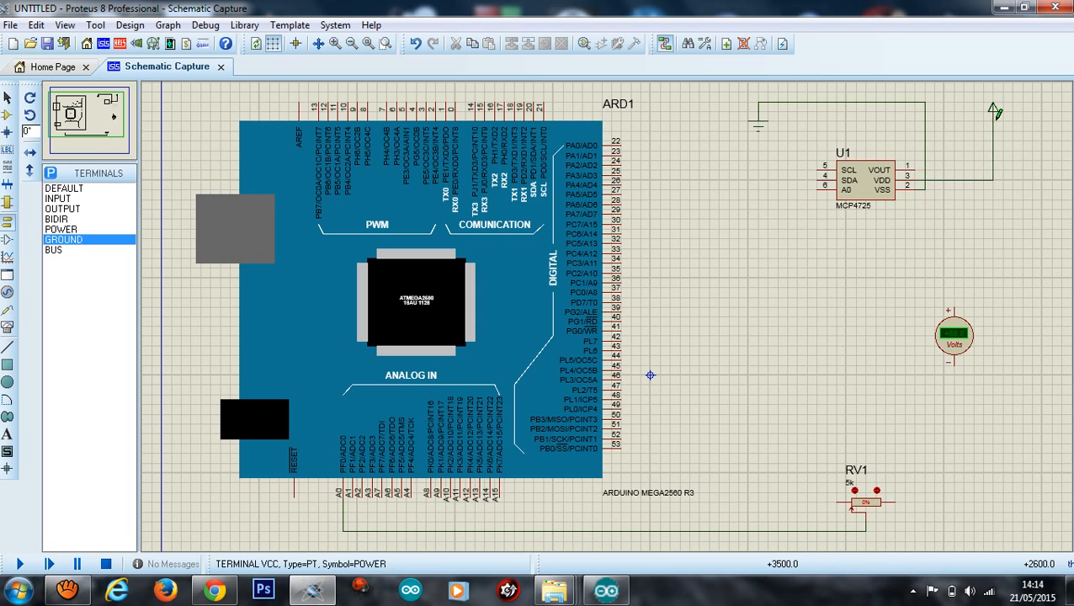
- Wire the potentiometer's left end to the ground net and its right end to the power net
left_click(836, 498)
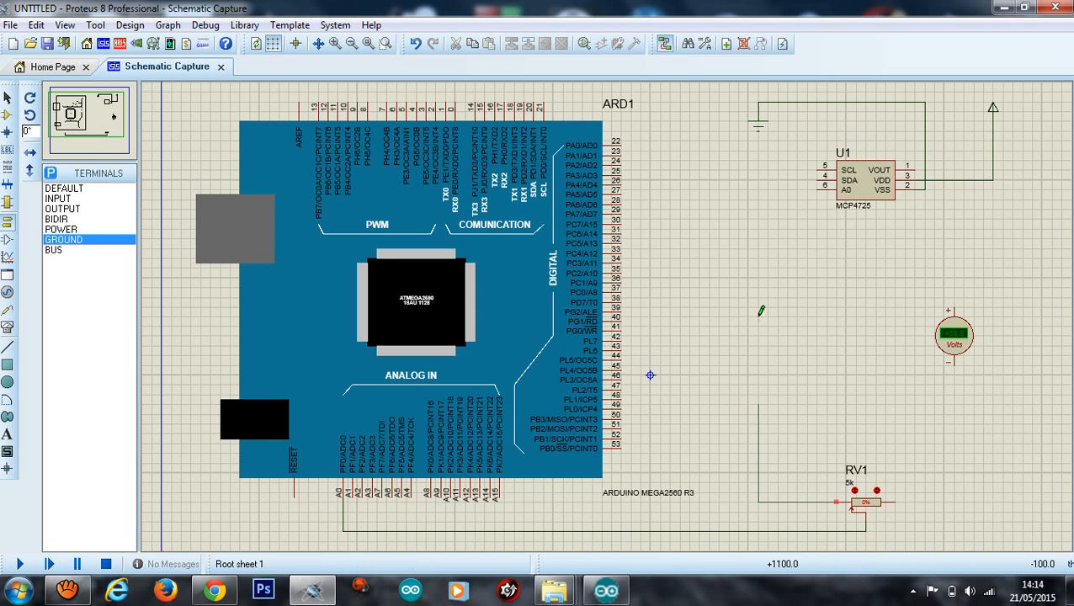
left_click(788, 101)
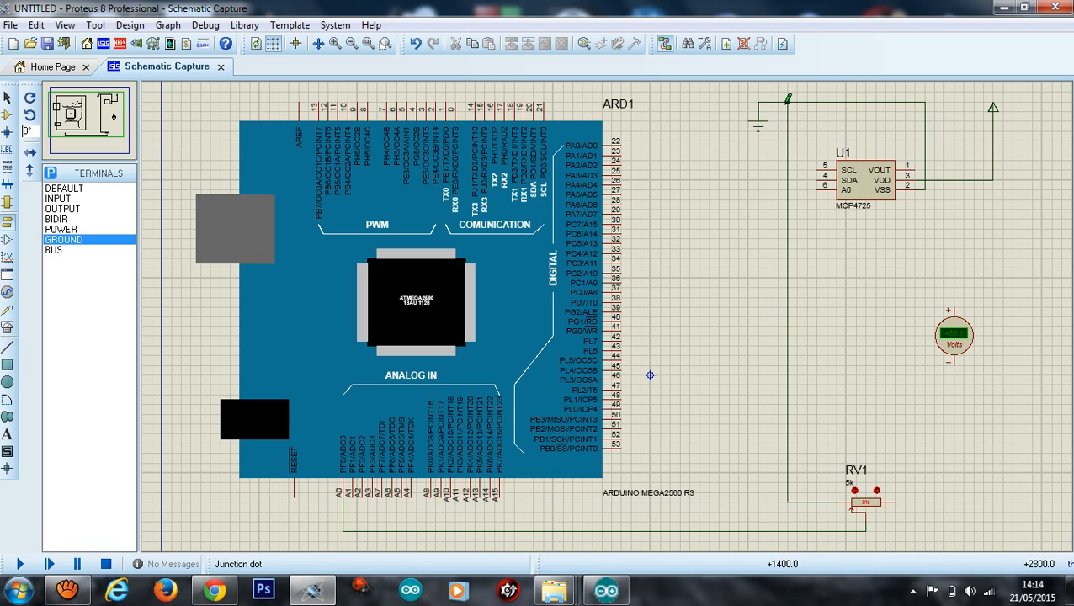
left_click(896, 501)
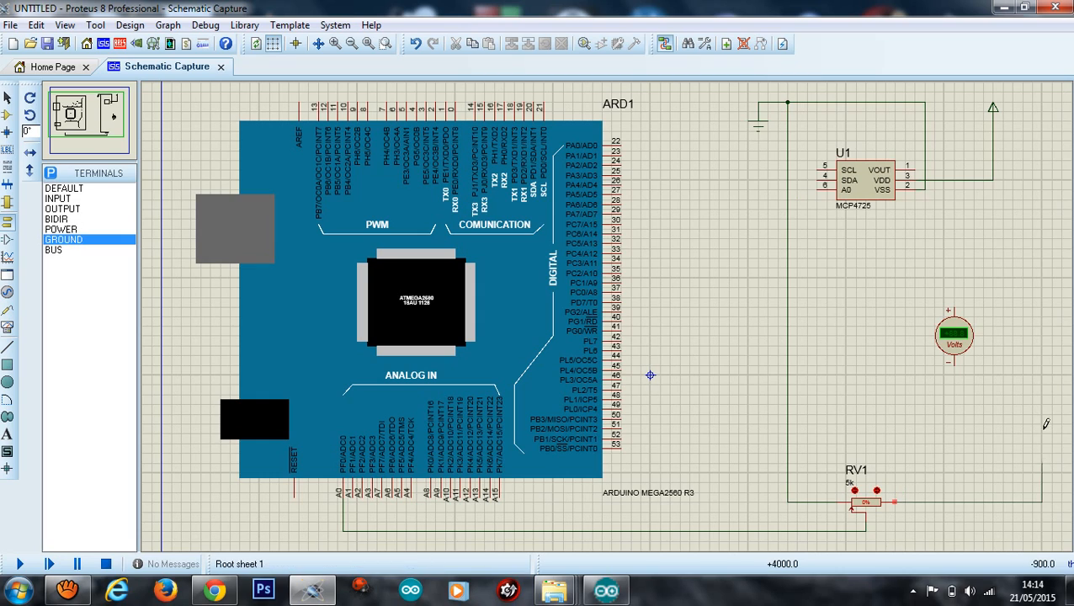
left_click(993, 180)
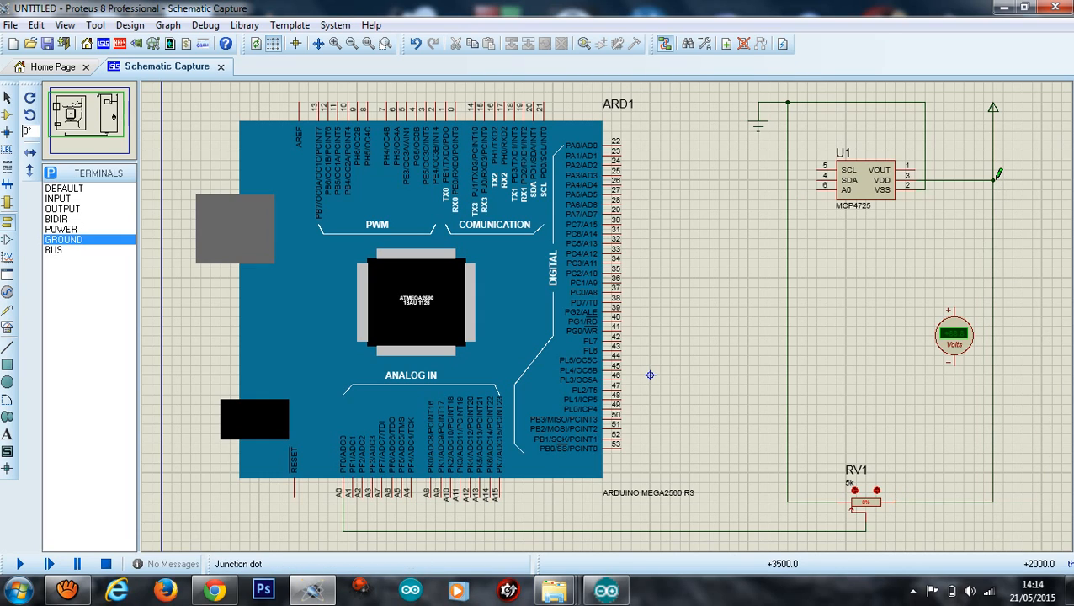
- Wire the MCP4725's VOUT pin to the voltmeter's positive terminal and the voltmeter's negative terminal to the ground net
left_click(913, 167)
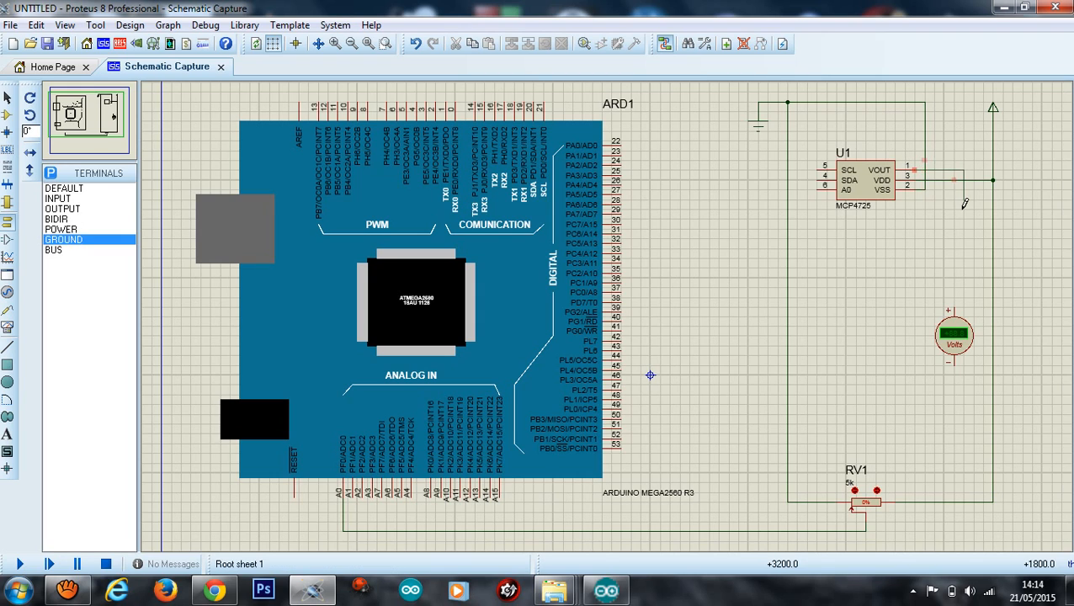
left_click(951, 312)
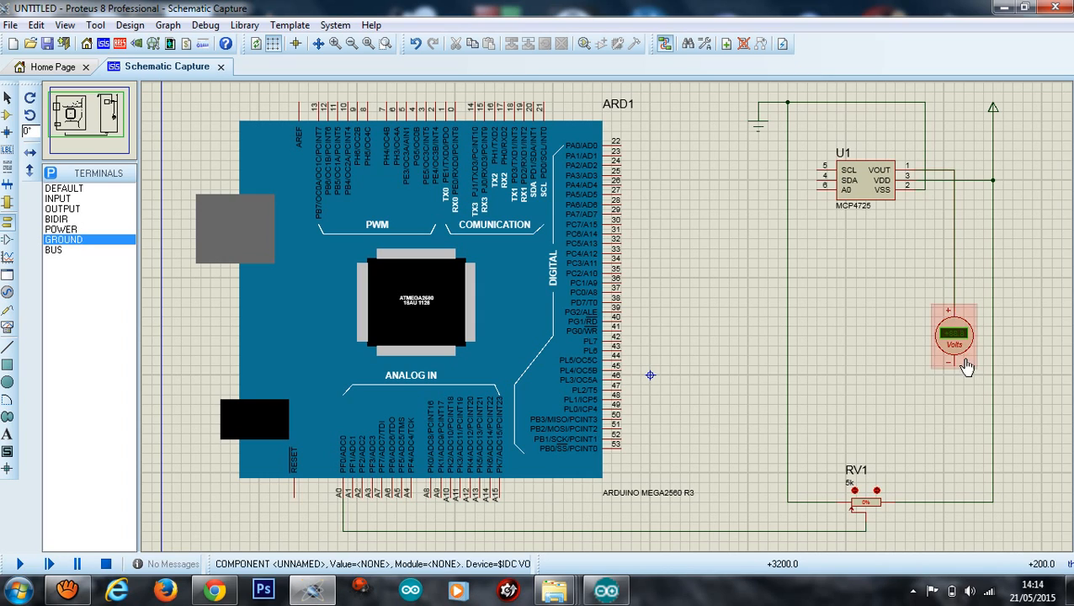
left_click(951, 363)
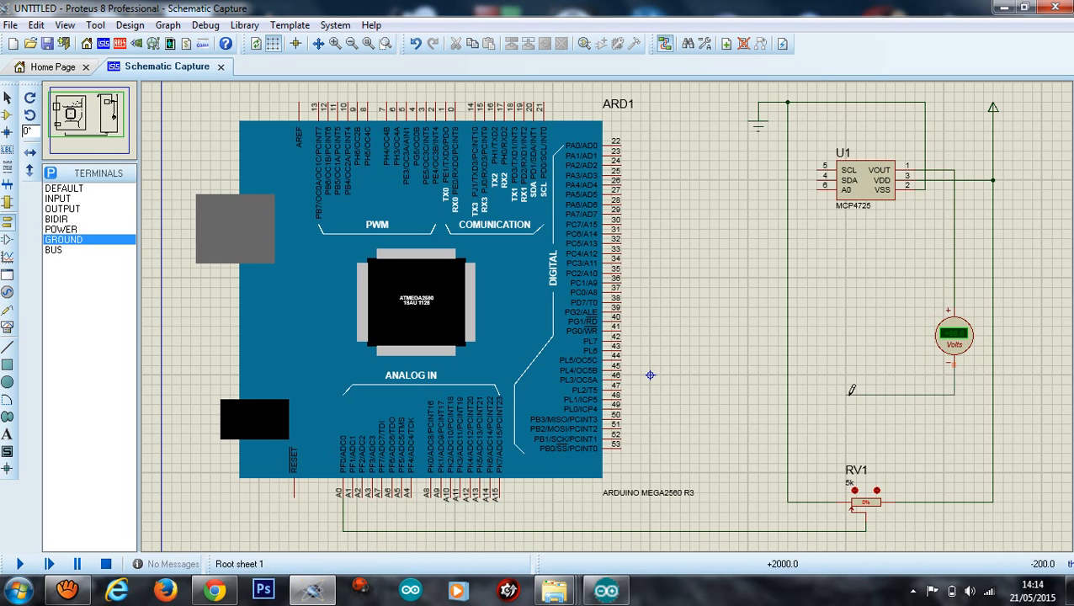
left_click(789, 393)
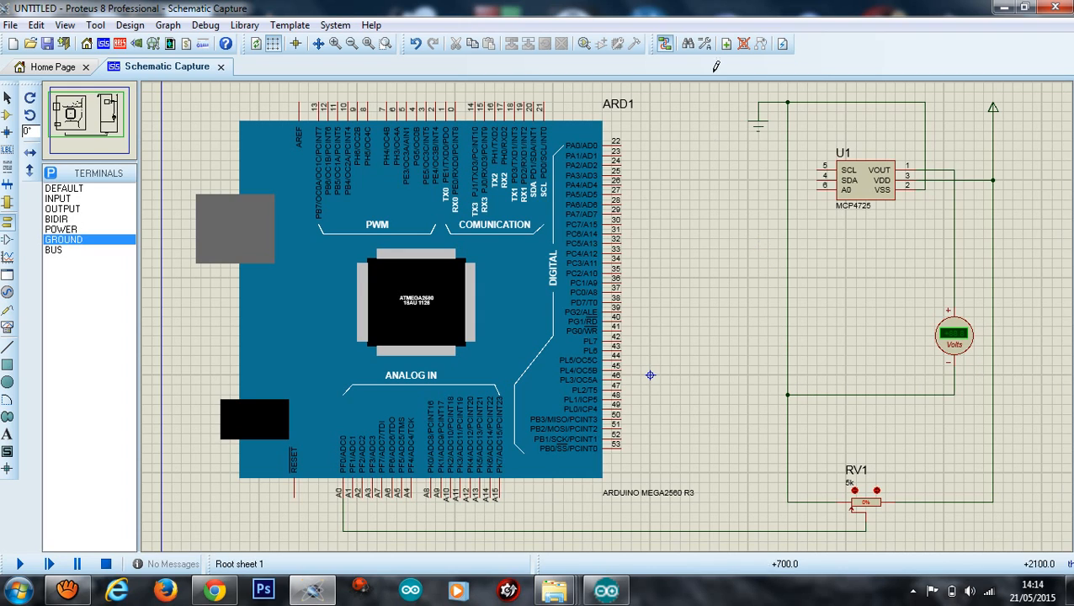
- Wire Arduino pin 20 (SDA) and pin 21 (SCL) to the MCP4725's SDA and SCL pins
scroll(701, 80, "up", 1)
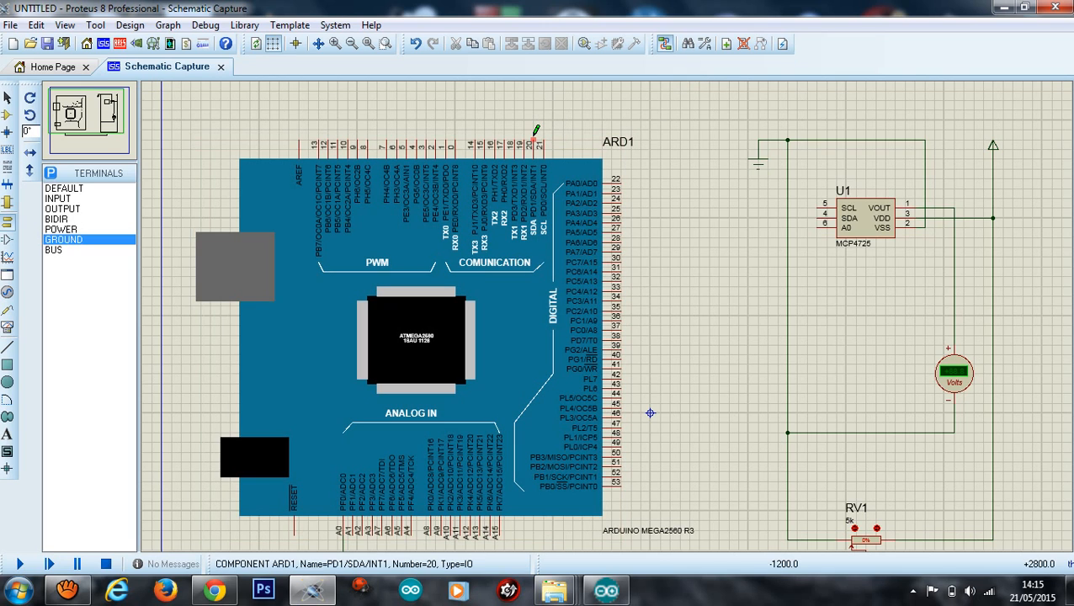
left_click(532, 135)
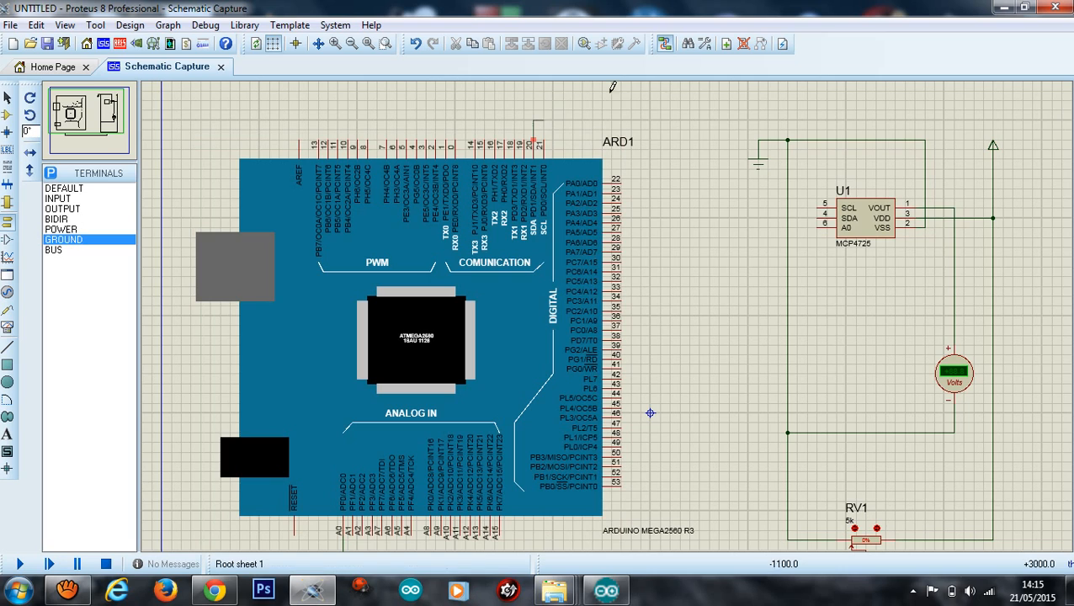
left_click(818, 217)
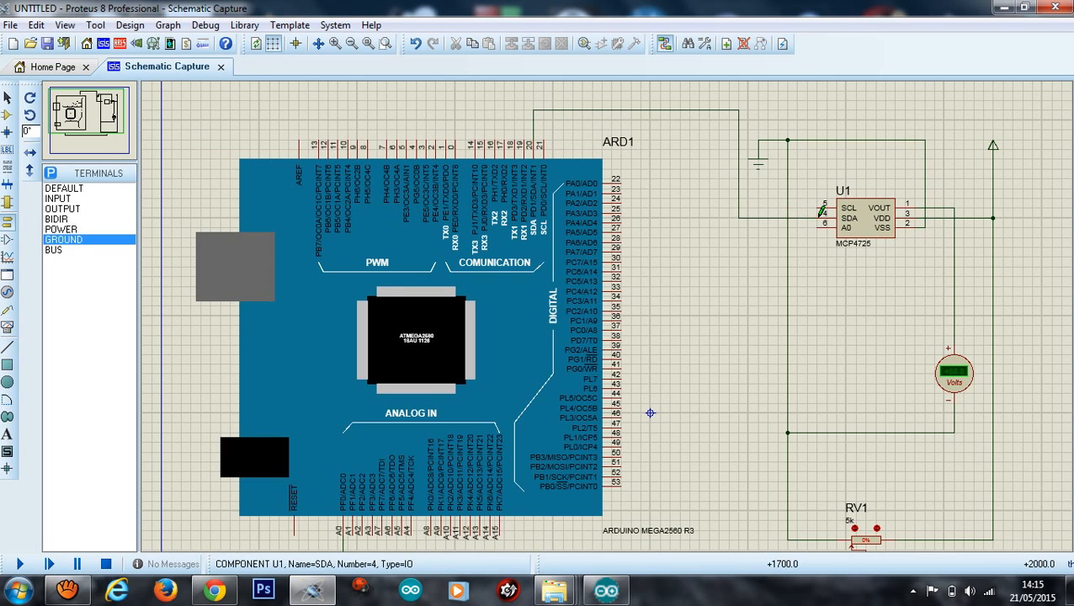
left_click(541, 139)
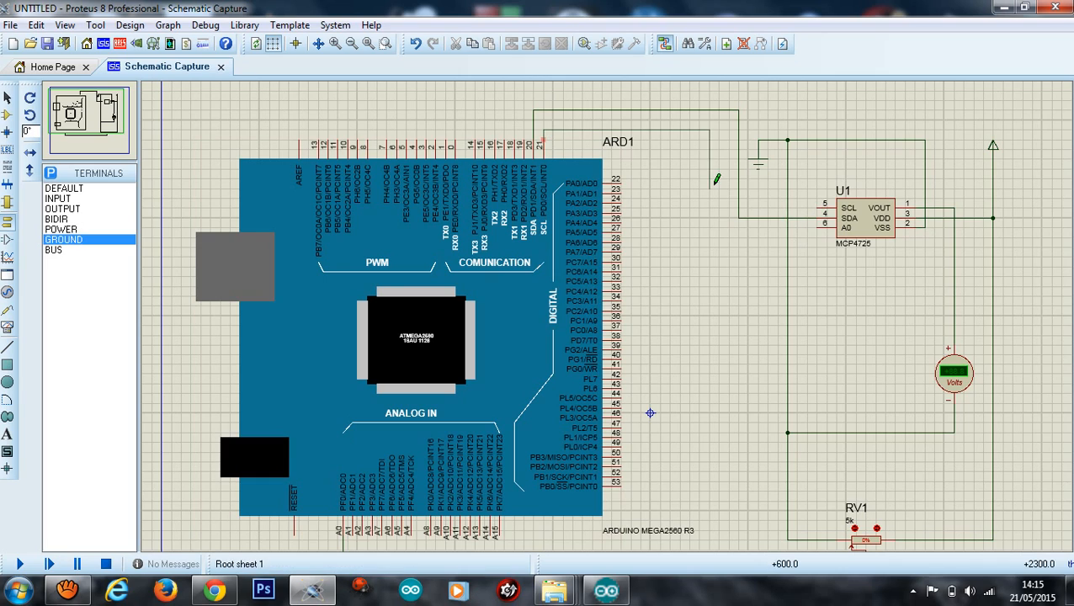
left_click(816, 204)
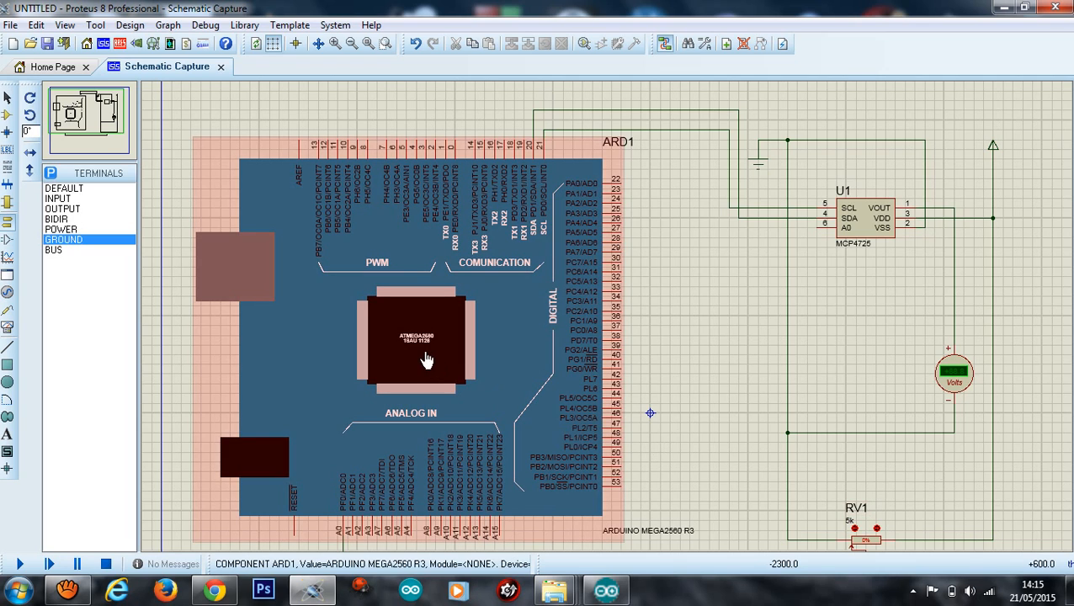
- Switch to the Arduino IDE, compile the CONV-CNA sketch and copy the CONV-CNA.cpp.hex file path from the compiler output
left_click(606, 592)
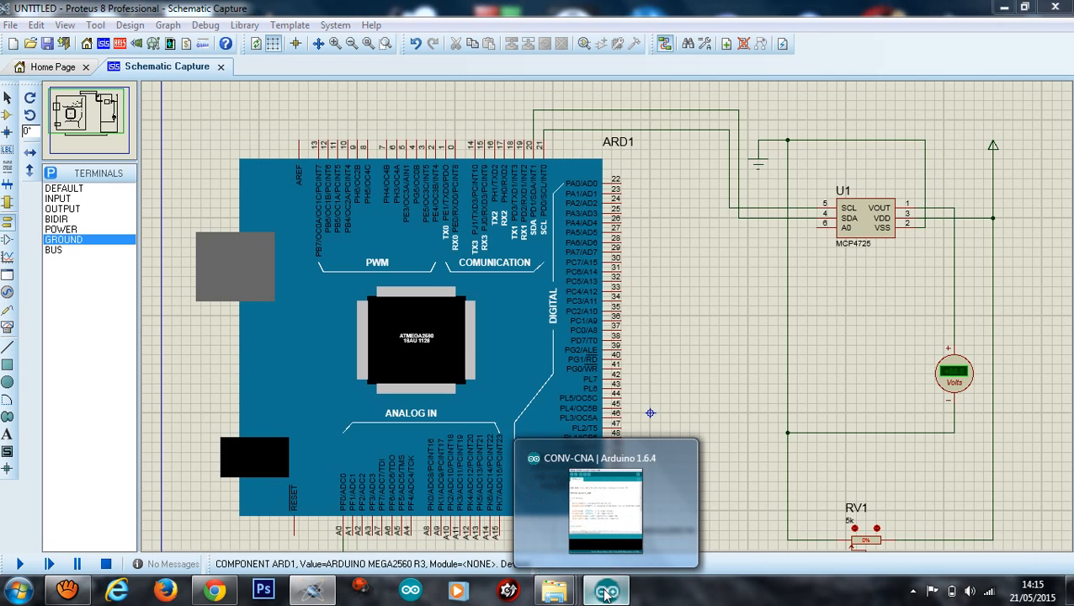
left_click(798, 59)
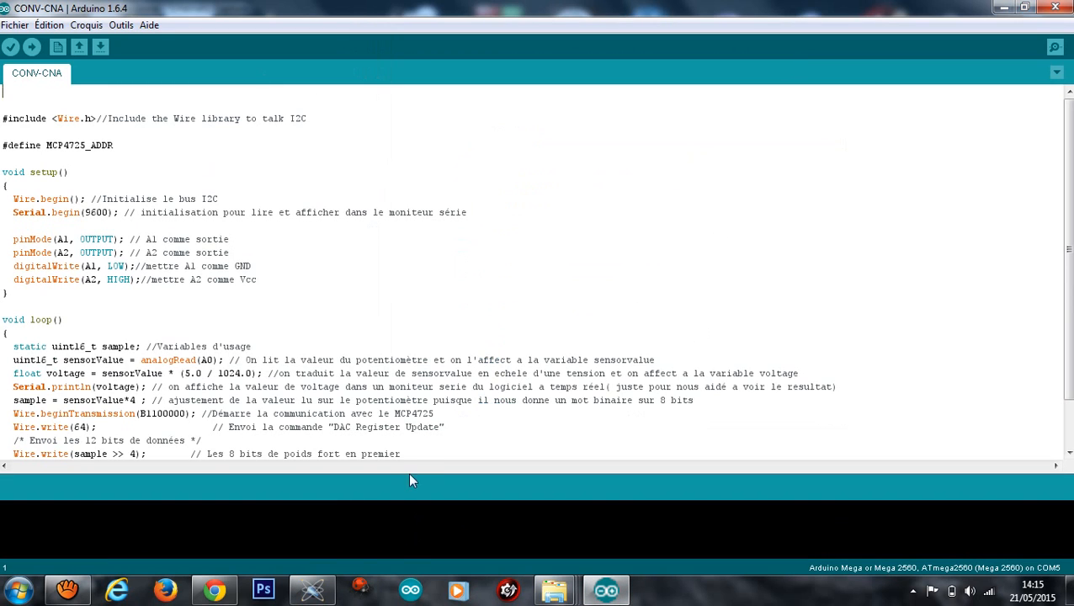
left_click_drag(406, 481, 429, 401)
left_click(10, 48)
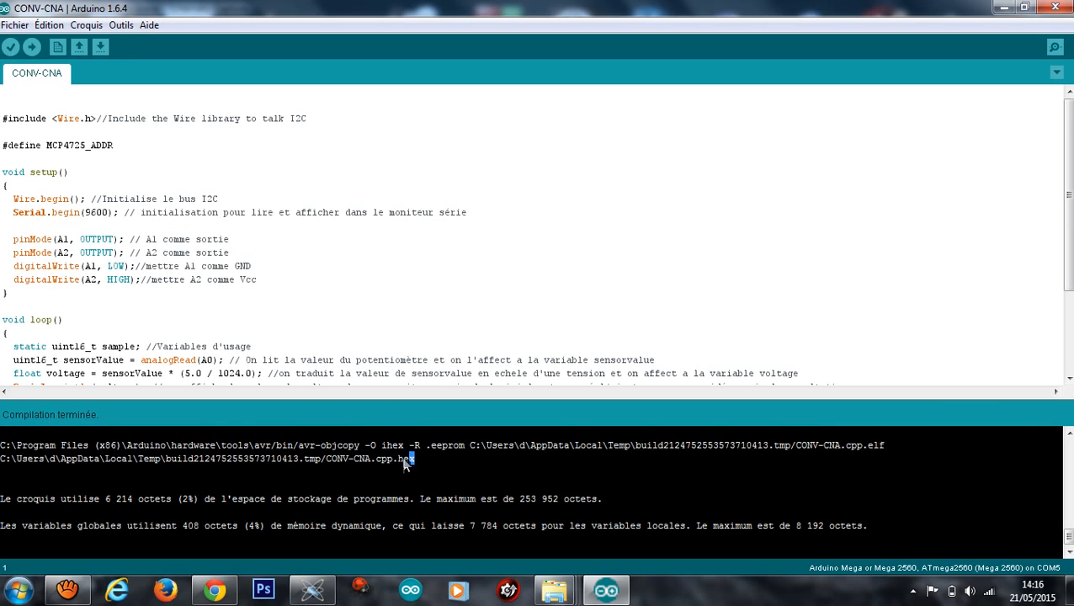
left_click_drag(416, 455, 6, 459)
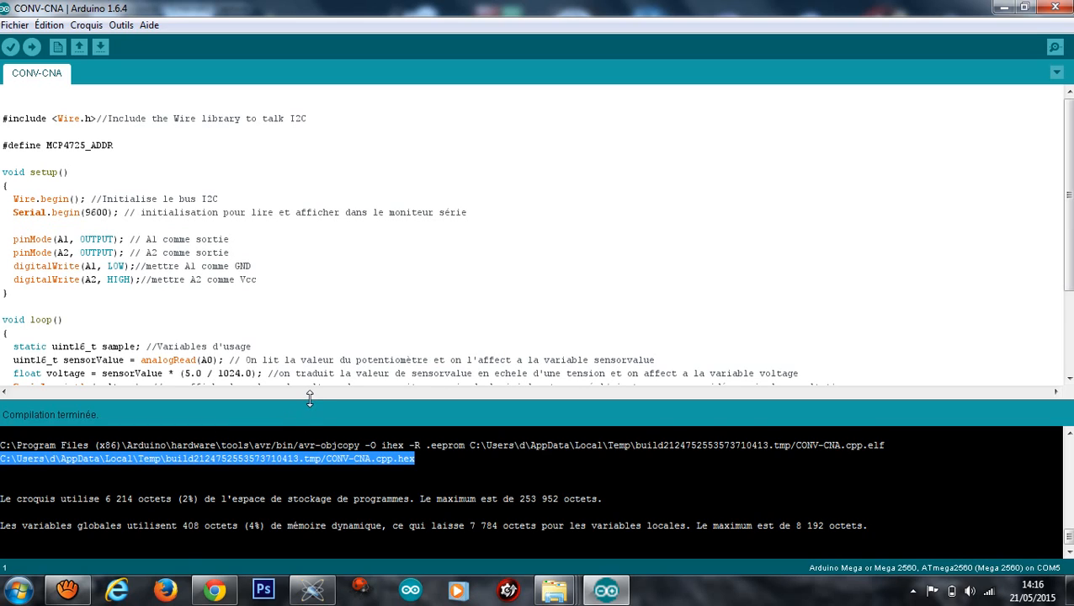
left_click_drag(310, 407, 317, 527)
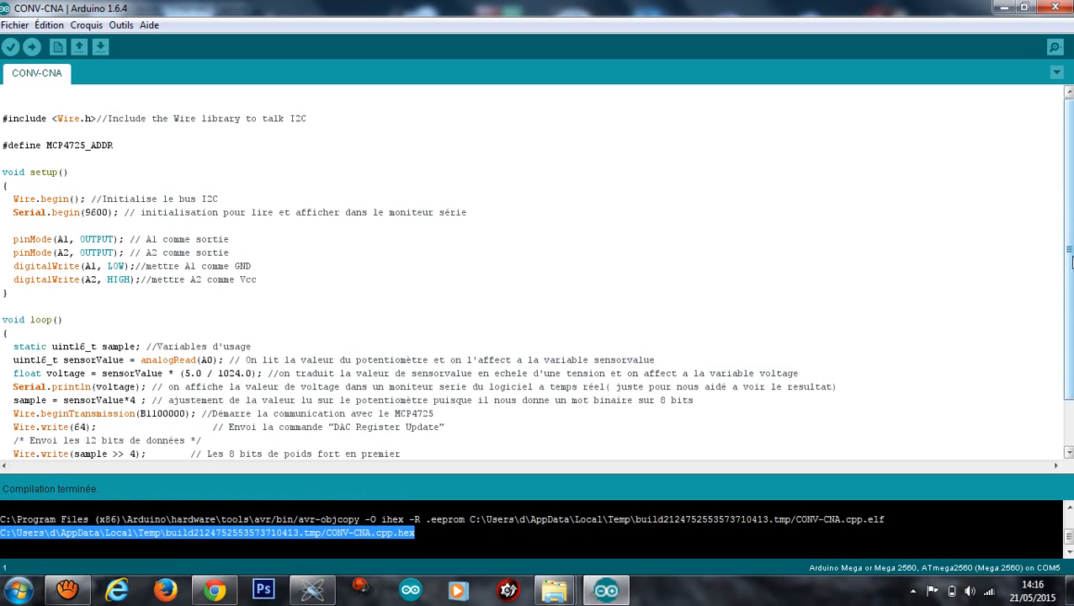
- Review the CONV-CNA sketch's loop code, especially the Wire.write calls that send the 12 data bits and the end of transmission
left_click_drag(1069, 235, 1068, 244)
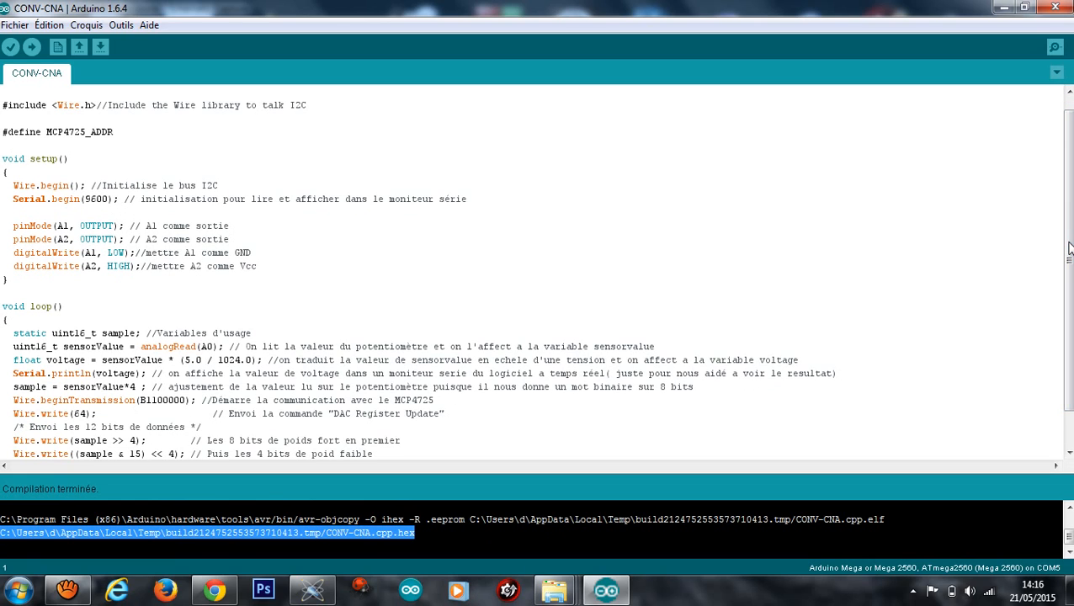
mouse_move(1068, 248)
left_mouse_down()
mouse_move(1069, 265)
mouse_move(1070, 252)
left_mouse_up()
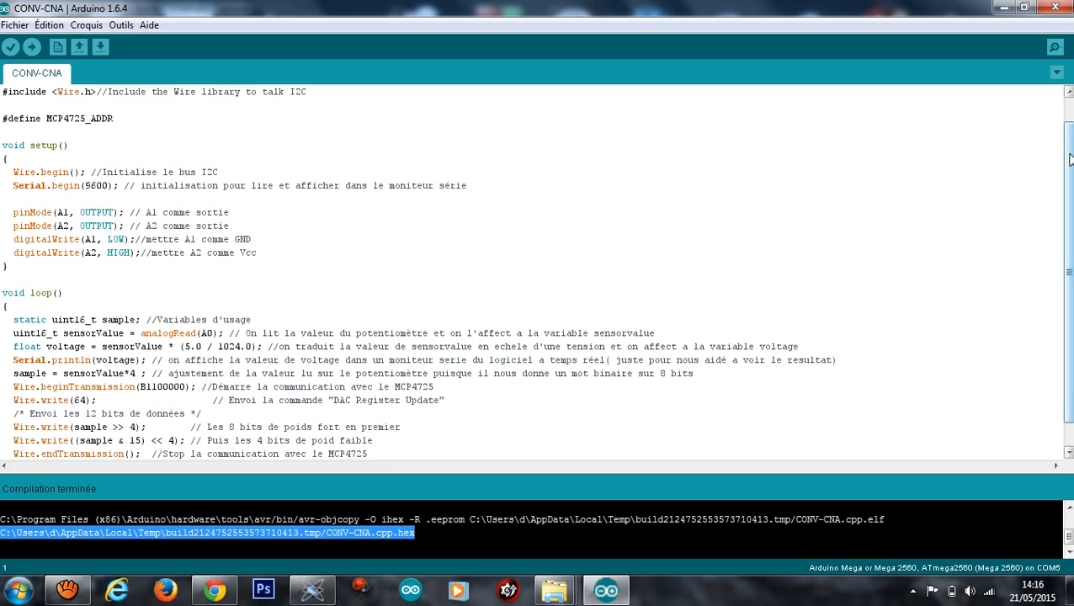
left_click_drag(1066, 252, 1066, 275)
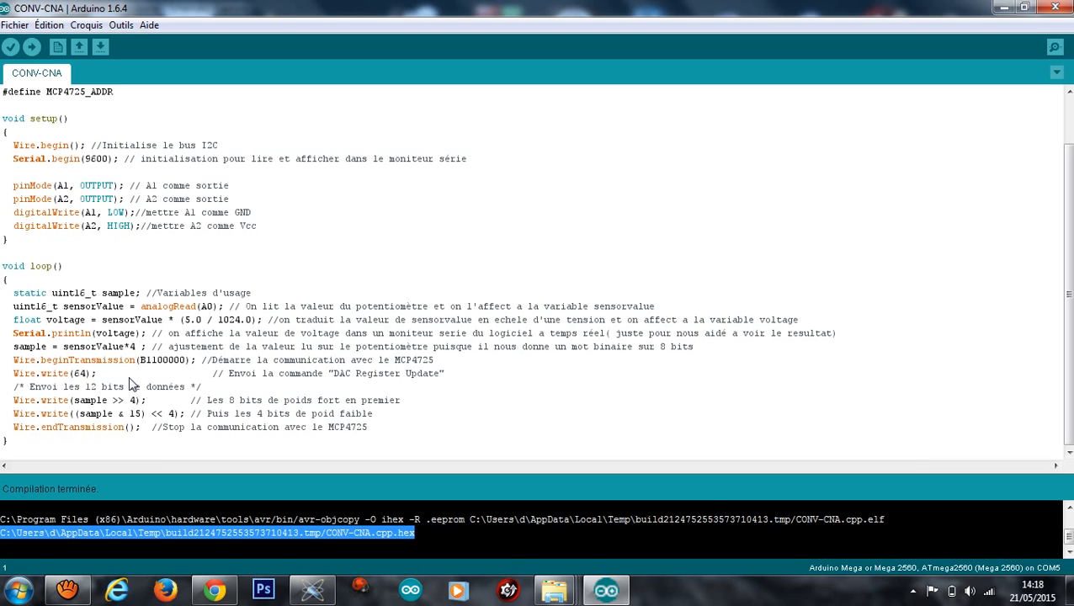
left_click(76, 376)
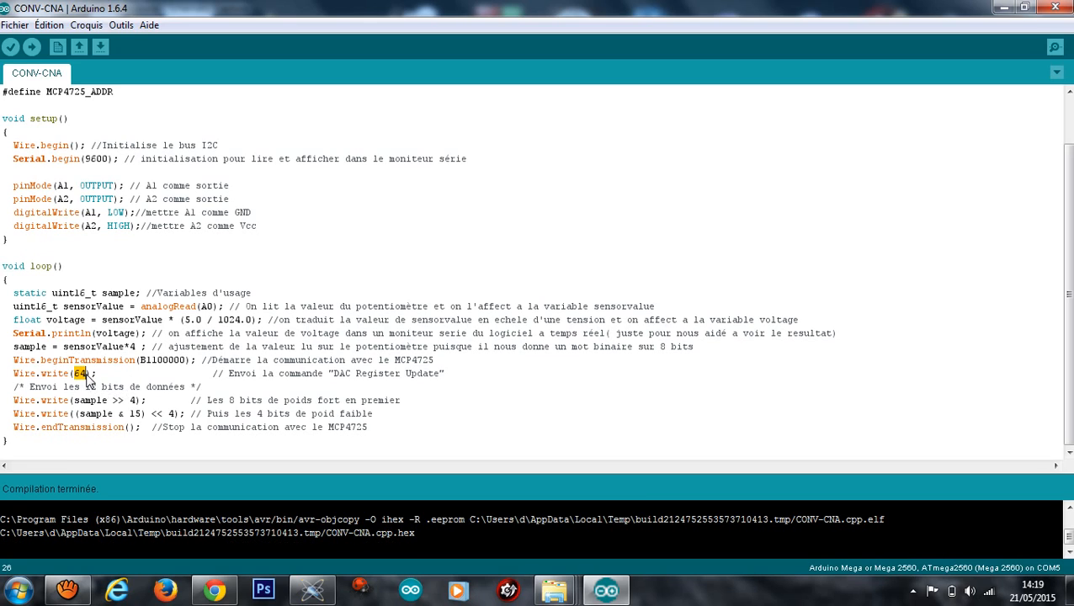
left_click(146, 414)
left_click_drag(95, 411, 173, 423)
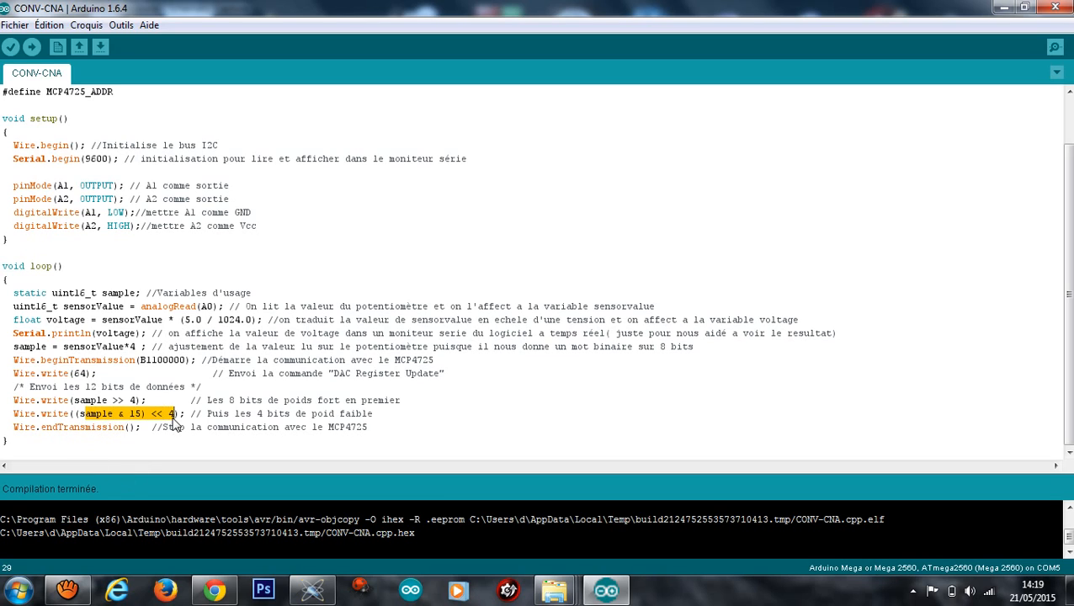
left_click_drag(114, 401, 136, 407)
left_click(135, 414)
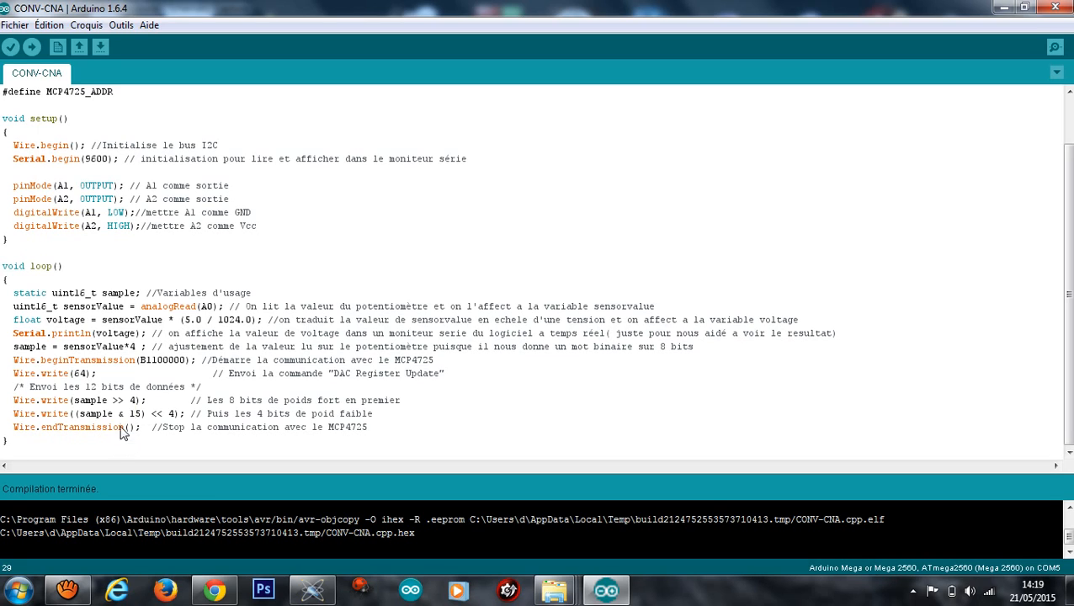
left_click_drag(148, 417, 179, 418)
left_click(69, 433)
left_click_drag(52, 427, 130, 435)
left_click(140, 428)
- Switch to Proteus and set the Arduino Mega 2560's program file to the copied CONV-CNA.cpp.hex path
left_click(312, 589)
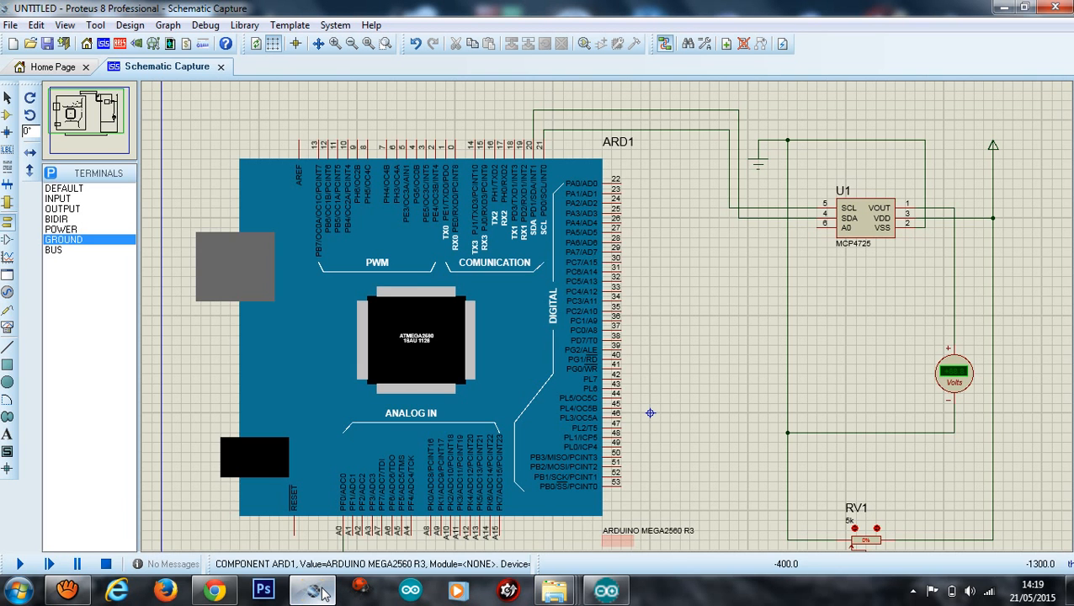
double_click(431, 342)
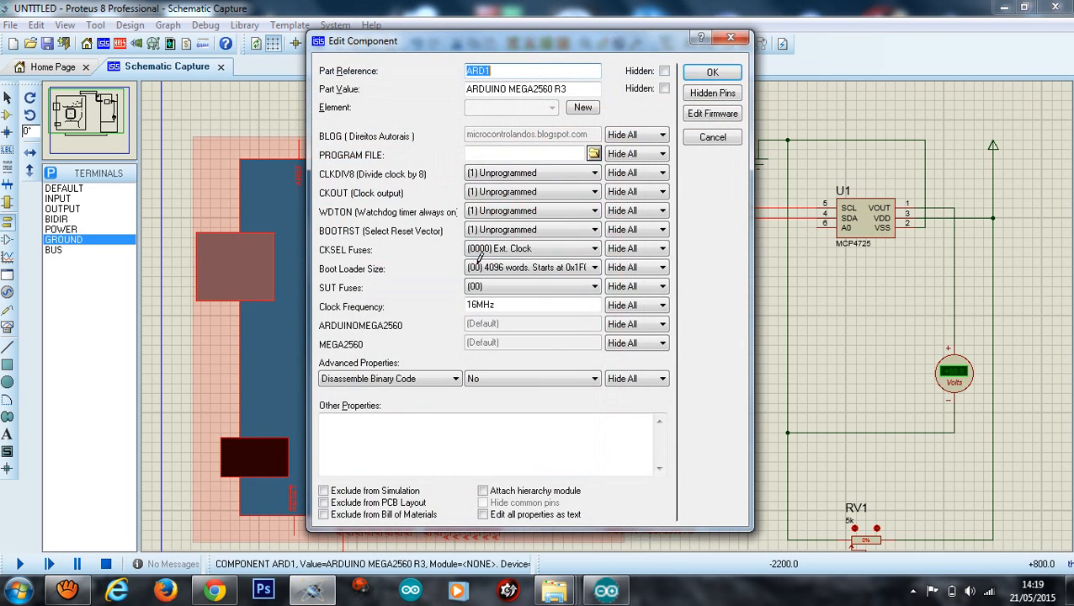
left_click(539, 154)
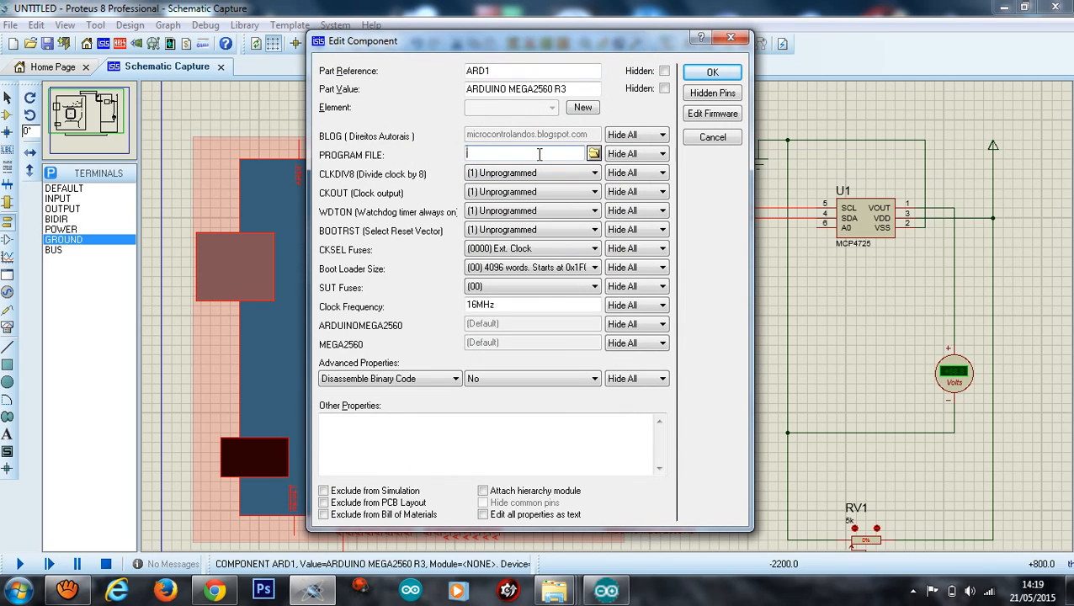
key("ctrl+v")
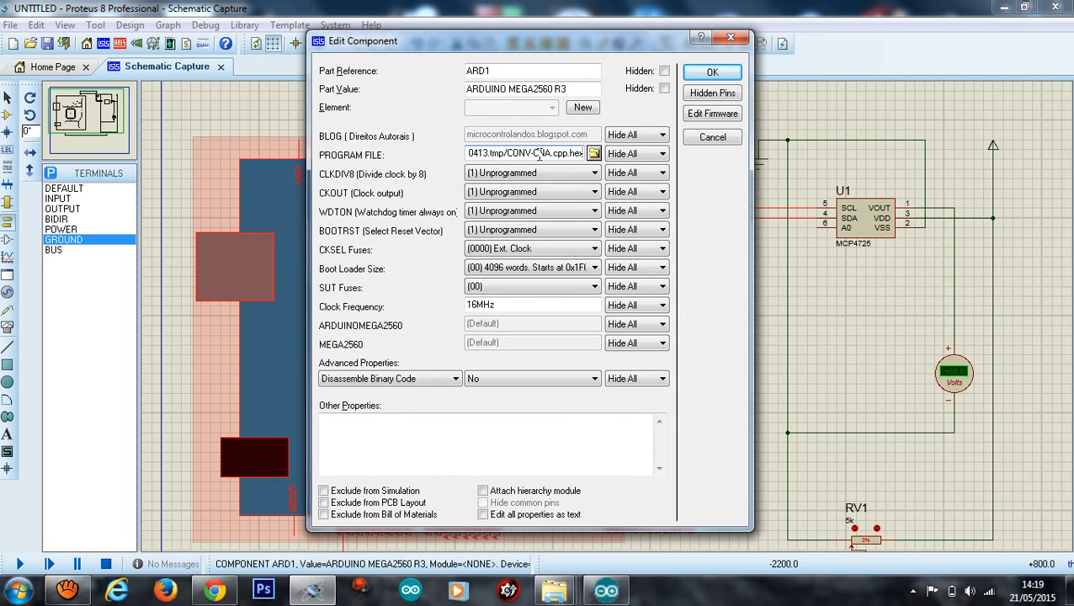
left_click(491, 287)
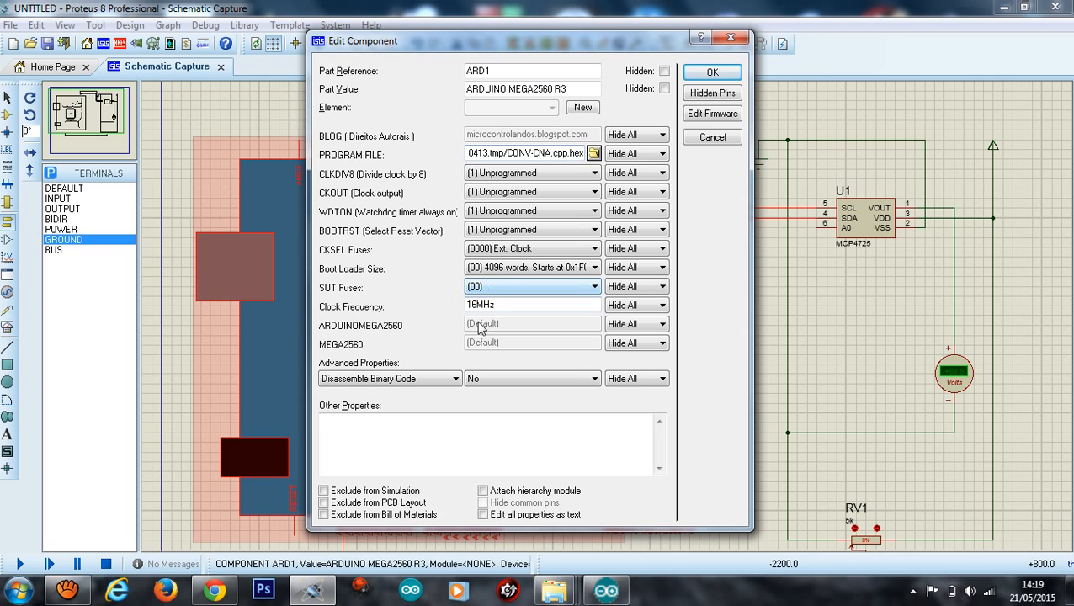
left_click(708, 74)
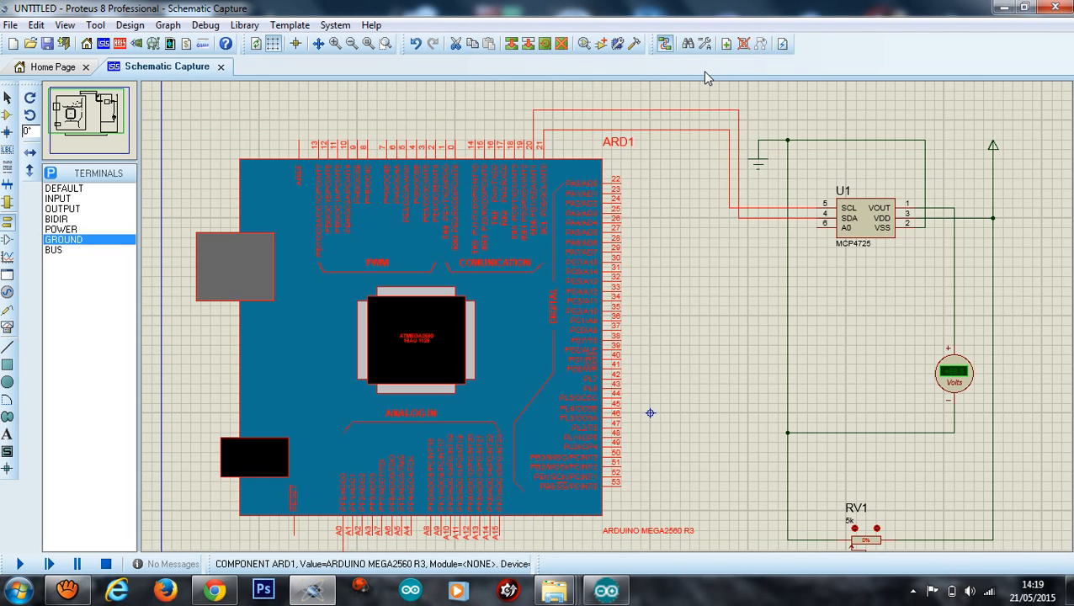
left_click(696, 288)
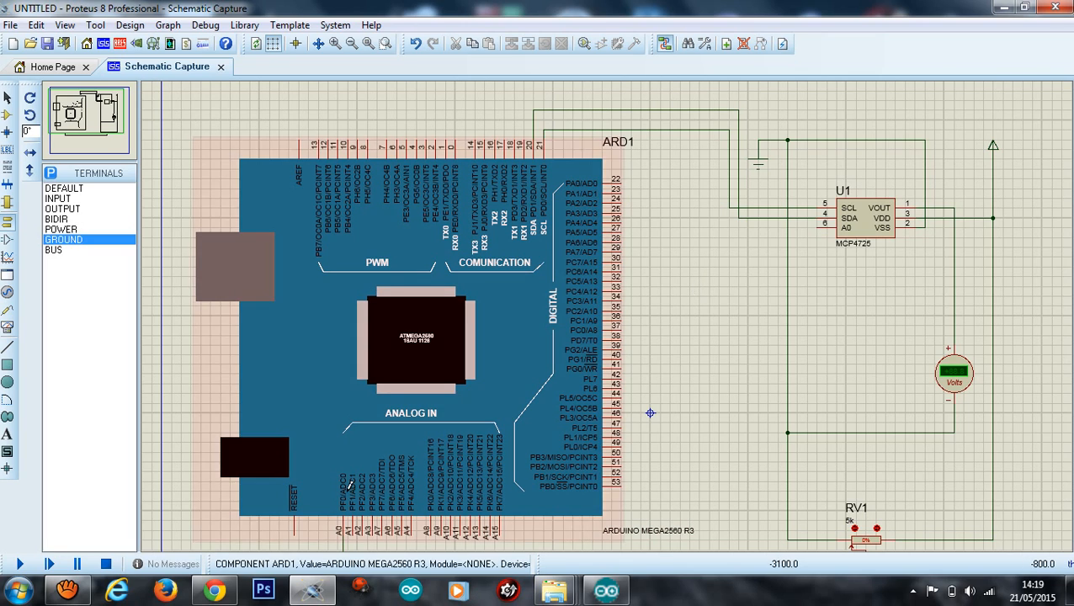
- Start the simulation with the voltmeter and potentiometer RV1 enlarged in view
left_click(606, 590)
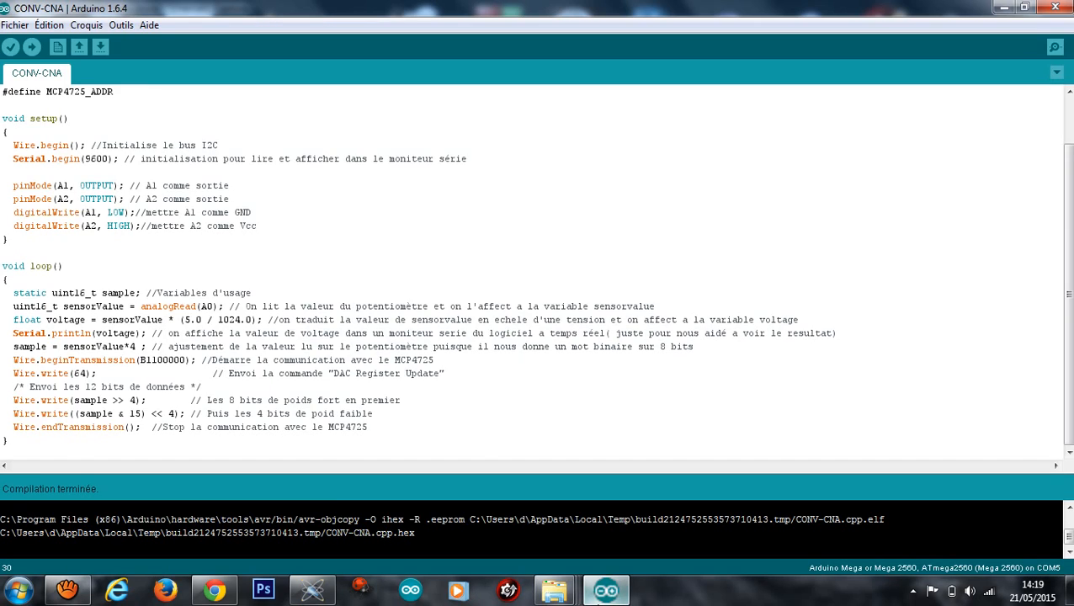
left_click(606, 590)
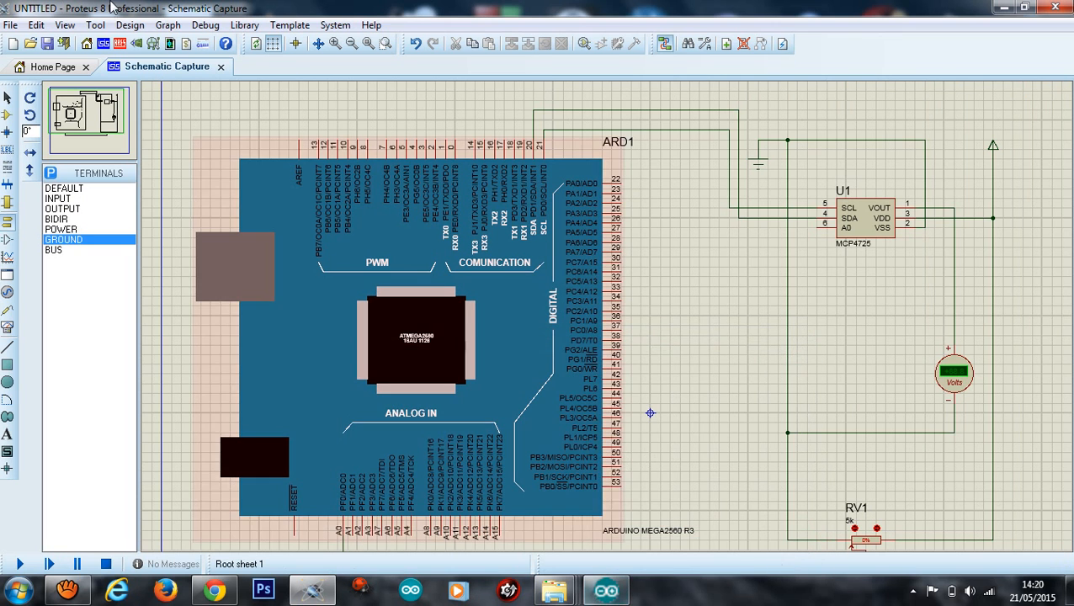
left_click(384, 43)
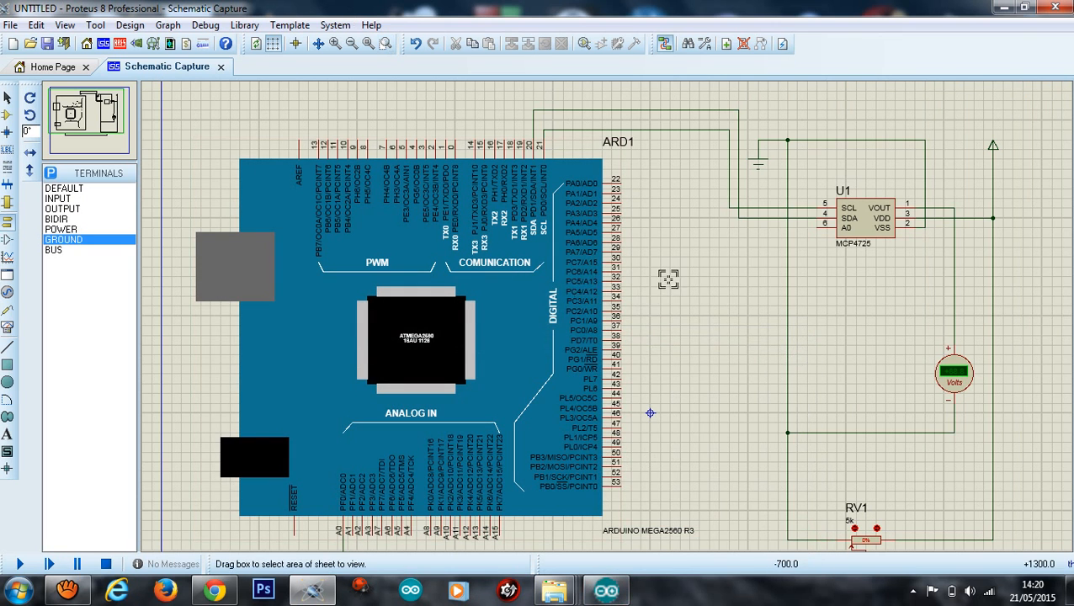
left_click_drag(738, 306, 1016, 521)
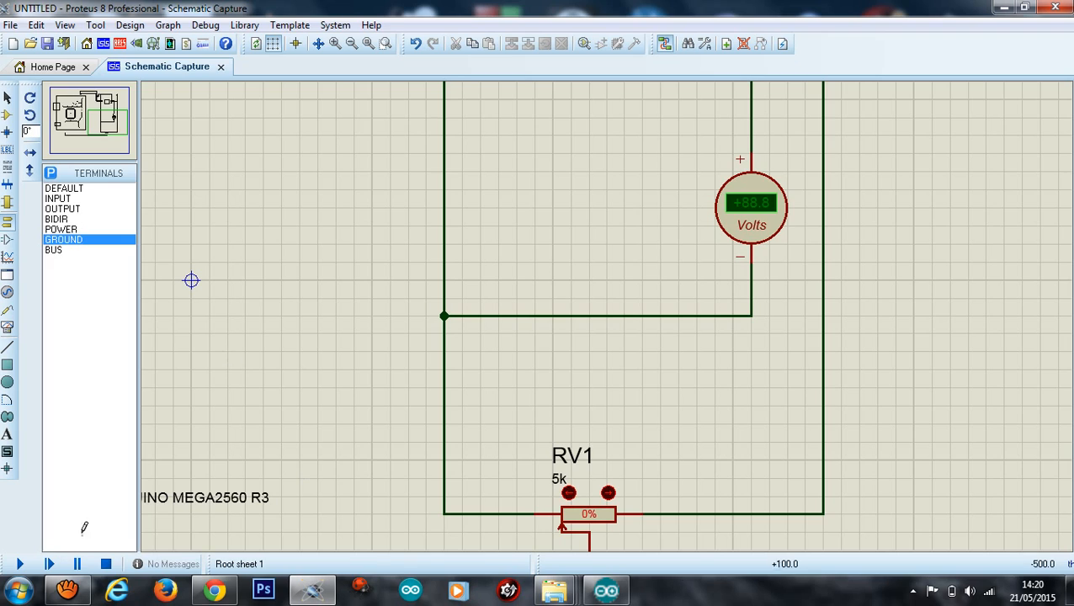
left_click(19, 564)
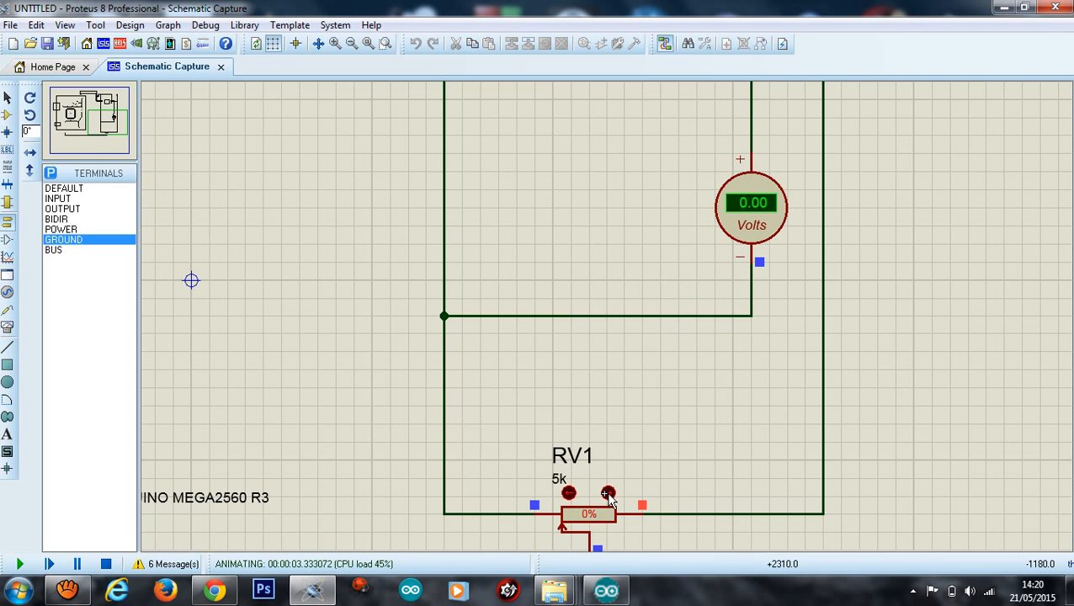
- Raise potentiometer RV1 gradually from 0% to 100% while watching the voltmeter on the MCP4725's output
left_click(608, 493)
double_click(607, 493)
left_click(608, 494)
left_click(607, 494)
left_click(607, 494)
left_click(607, 494)
left_click(608, 493)
left_click(607, 494)
left_click(607, 494)
left_click(608, 494)
left_click(607, 494)
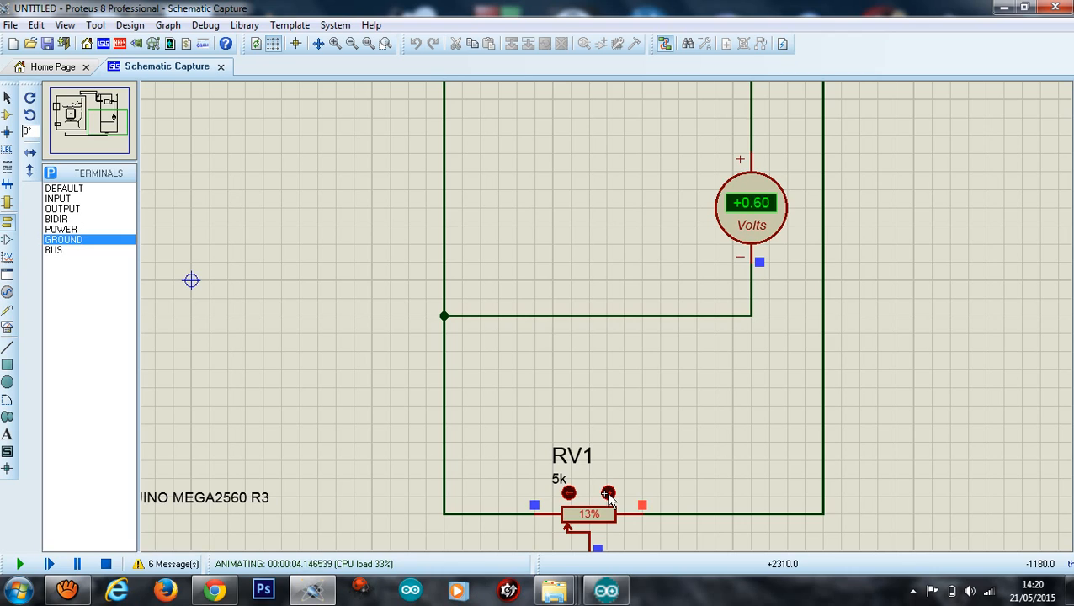
left_click(608, 494)
left_click(608, 494)
left_click(607, 494)
left_click(607, 494)
left_click(607, 494)
left_click(607, 494)
left_click(607, 493)
left_click(608, 494)
left_click(608, 494)
left_click(607, 494)
left_click(608, 494)
left_click(607, 494)
left_click(608, 494)
left_click(608, 494)
left_click(607, 494)
left_click(607, 494)
left_click(607, 494)
left_click(607, 494)
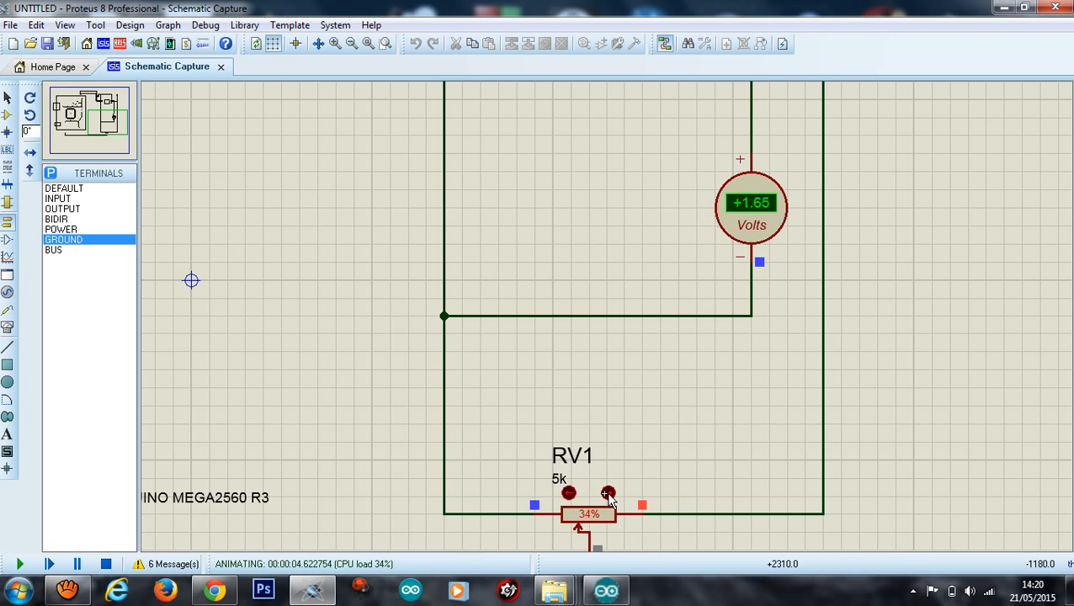
left_click(608, 494)
left_click(607, 494)
left_click(607, 494)
left_click(608, 494)
left_click(608, 494)
left_click(608, 494)
left_click(608, 494)
left_click(608, 494)
left_click(607, 494)
left_click(608, 494)
left_click(608, 494)
left_click(608, 494)
left_click(608, 493)
left_click(607, 493)
left_click(608, 493)
left_click(608, 493)
left_click(608, 493)
left_click(607, 493)
left_click(607, 493)
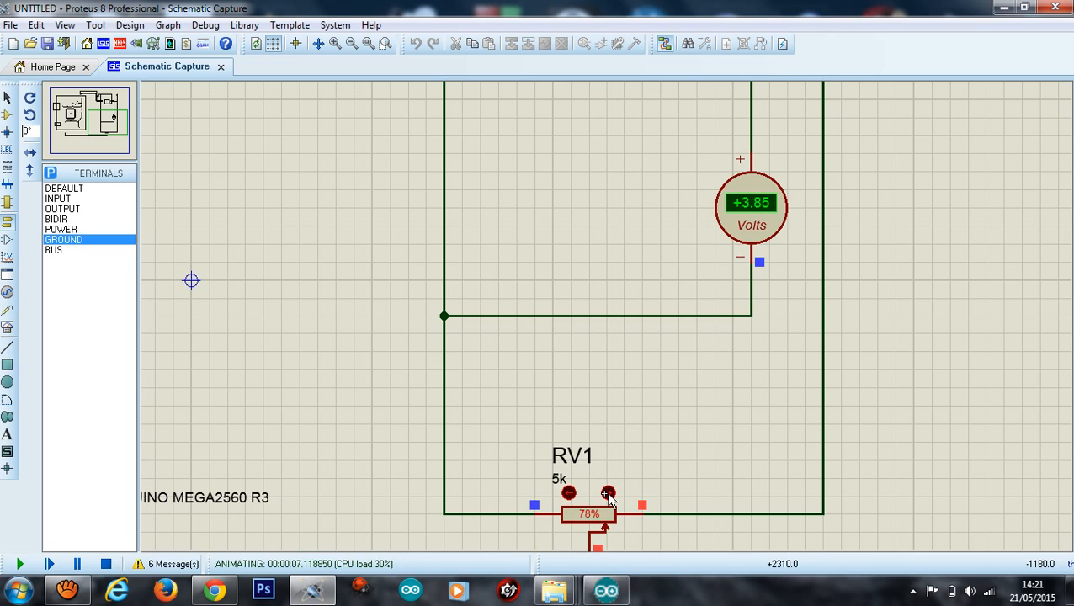
left_click(608, 493)
left_click(607, 493)
left_click(607, 493)
left_click(607, 493)
left_click(608, 493)
left_click(607, 493)
left_click(608, 494)
left_click(607, 493)
left_click(607, 493)
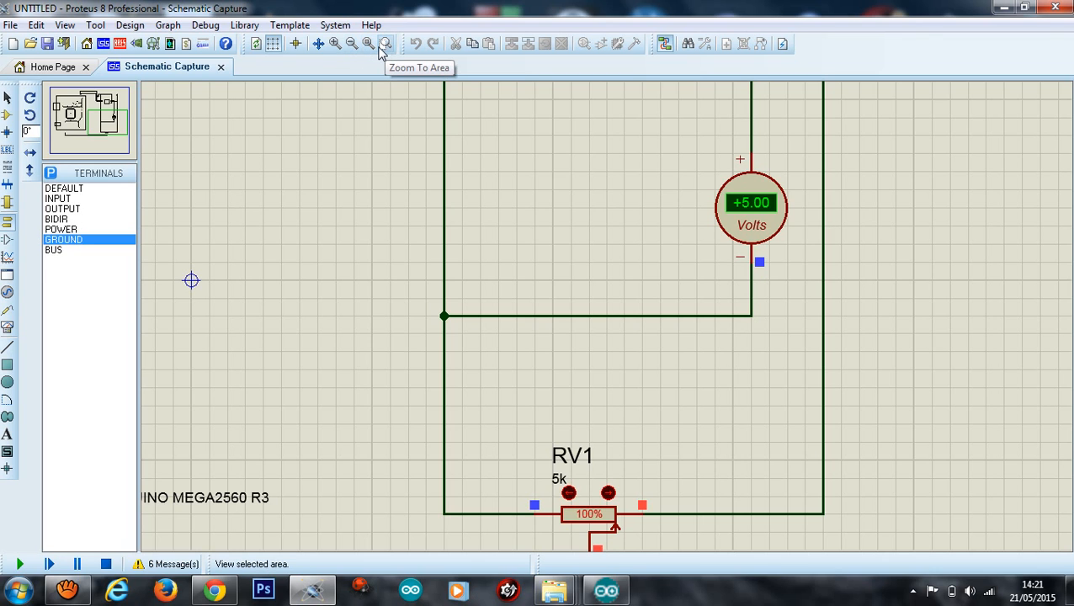
- Examine the complete running circuit with the whole schematic sheet fitted in view
left_click(351, 49)
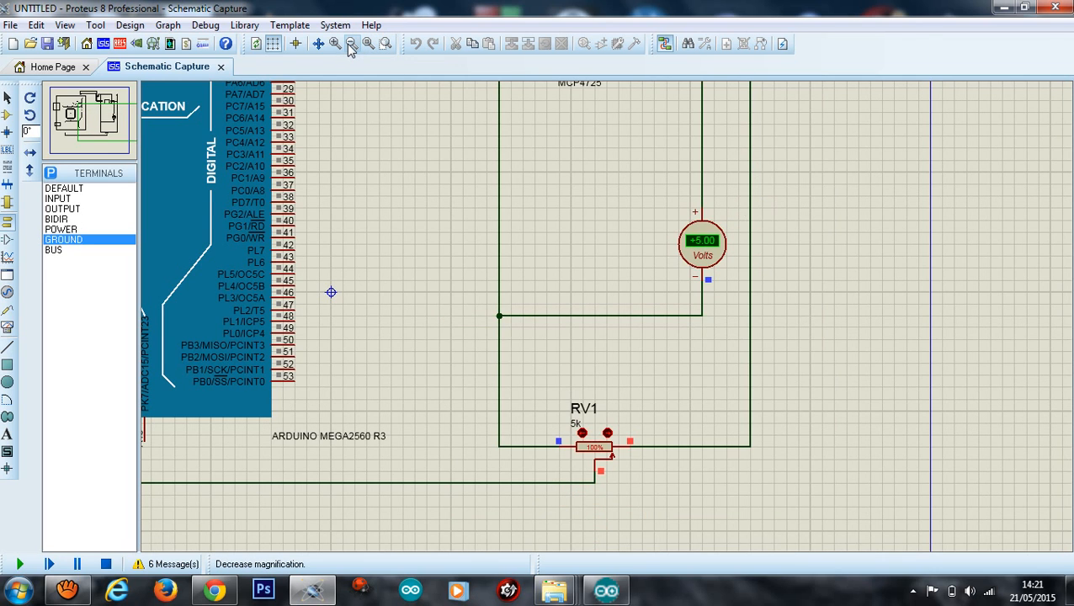
left_click(352, 48)
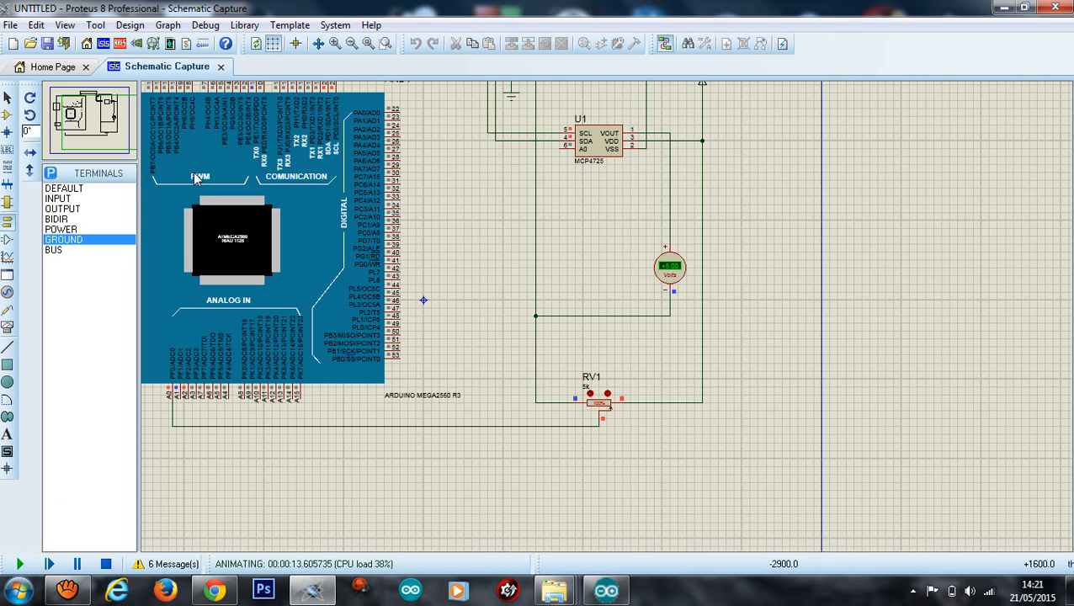
left_click(368, 47)
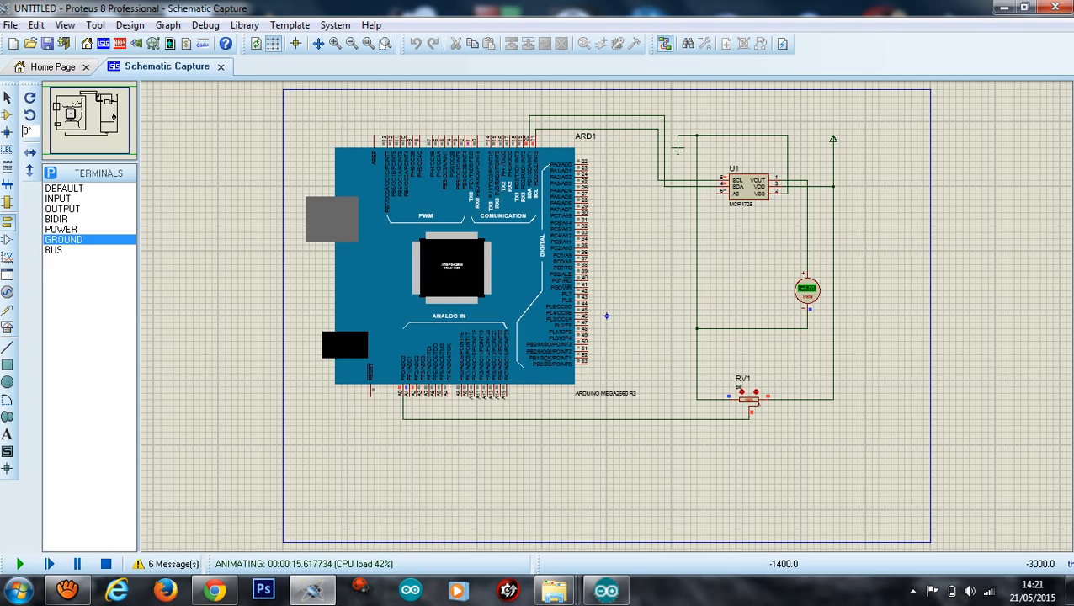
left_click(312, 589)
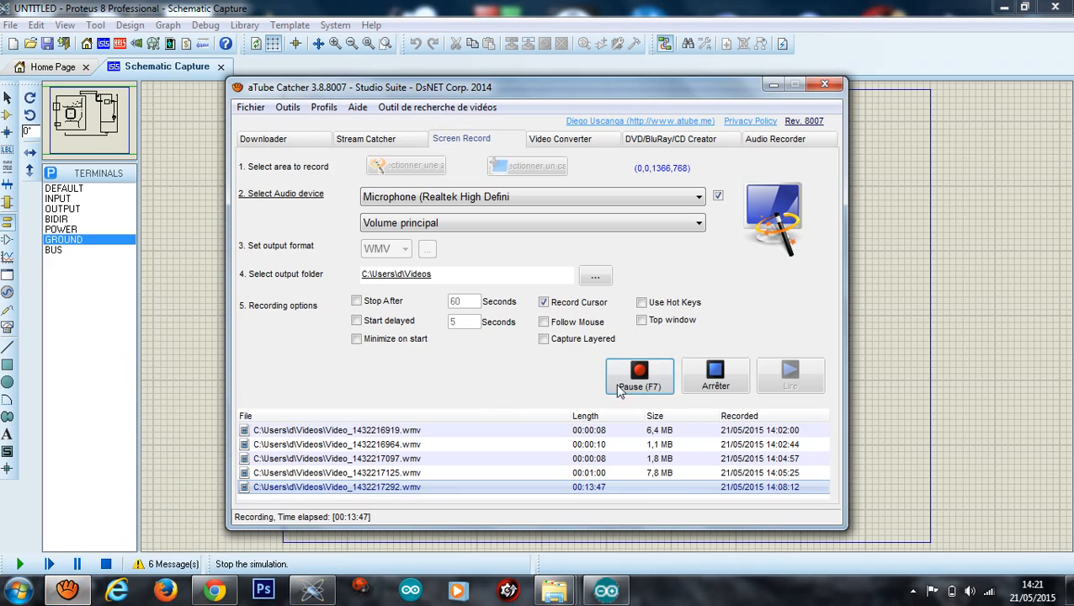